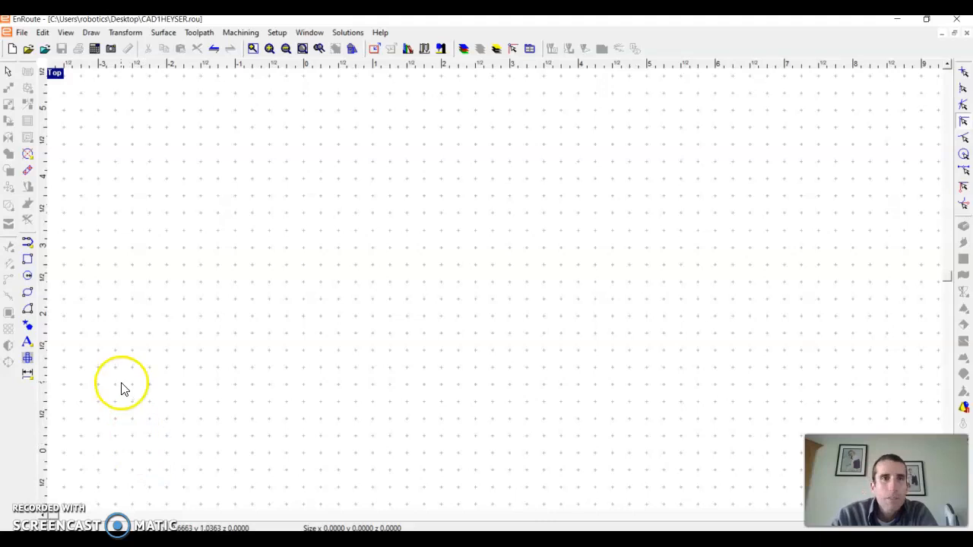
Enable plate display in the view setup preferences and review the grid settings.
click(286, 35)
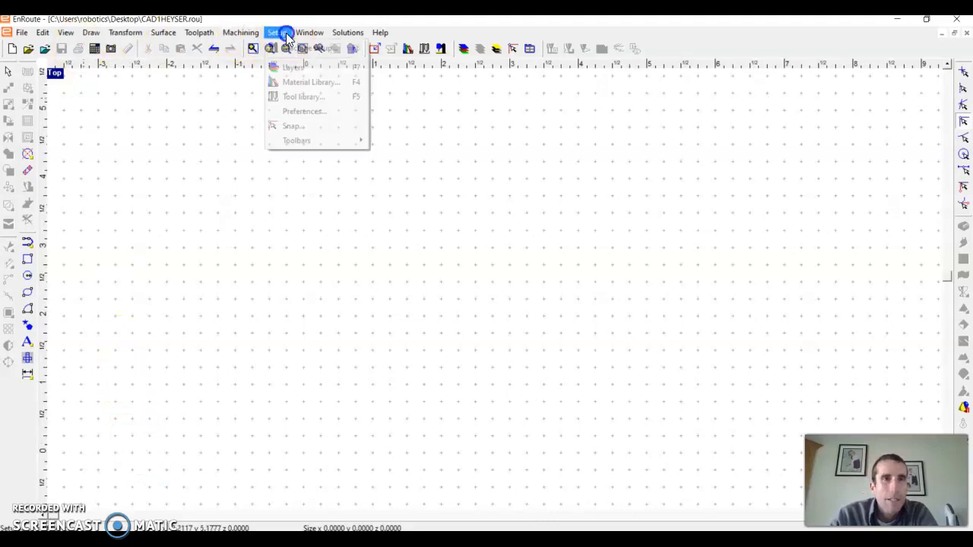
click(288, 113)
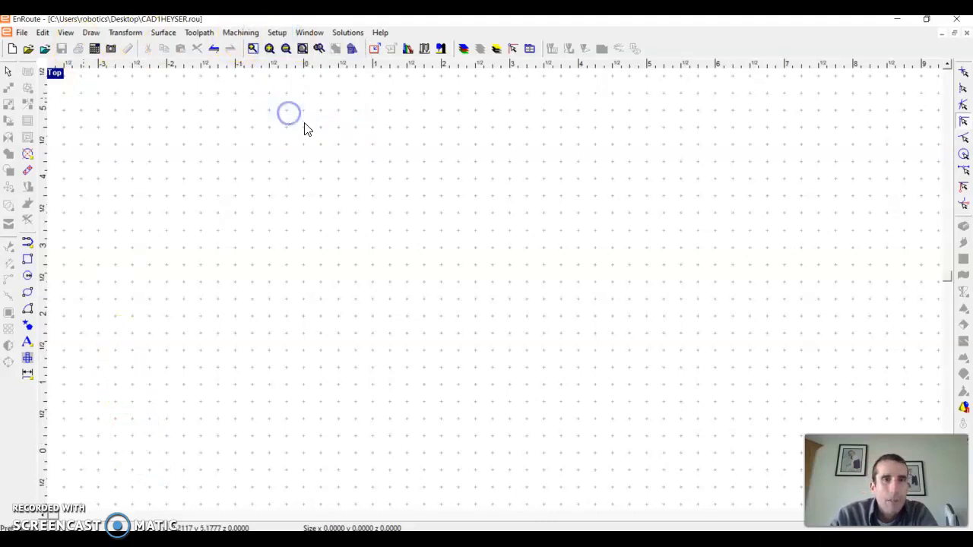
click(606, 204)
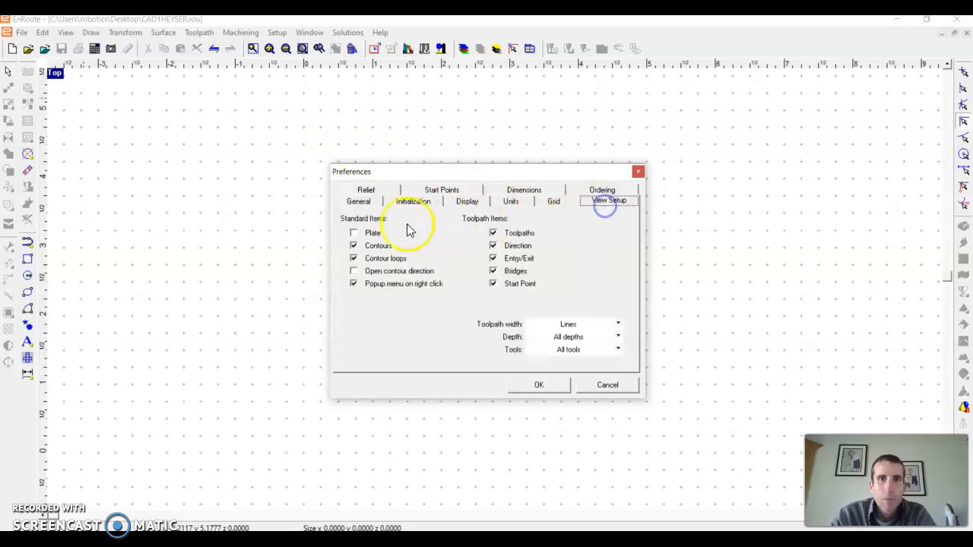
click(353, 233)
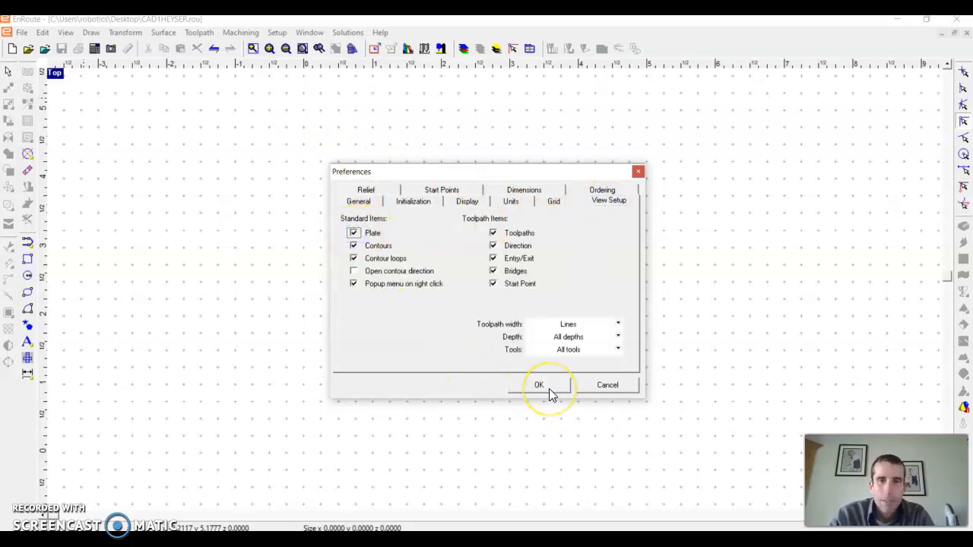
click(554, 200)
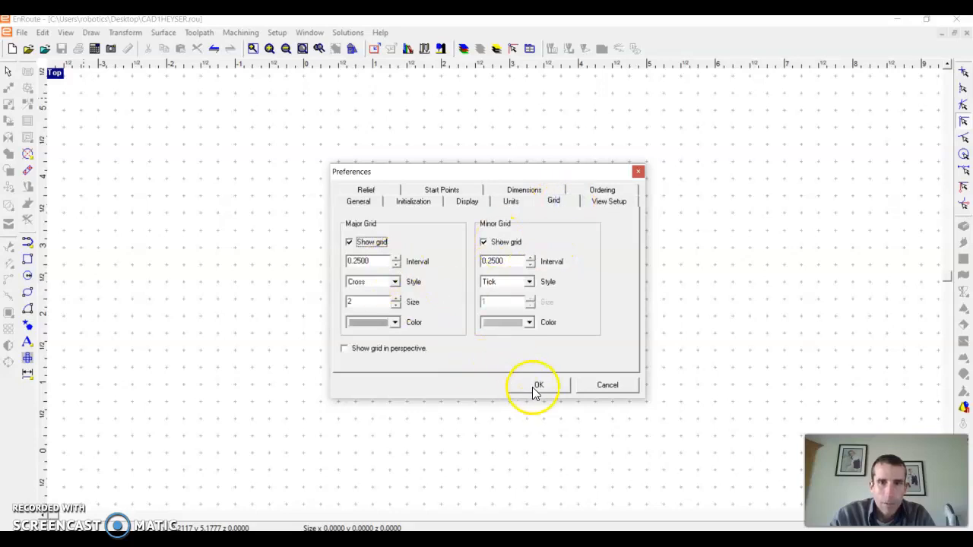
click(535, 385)
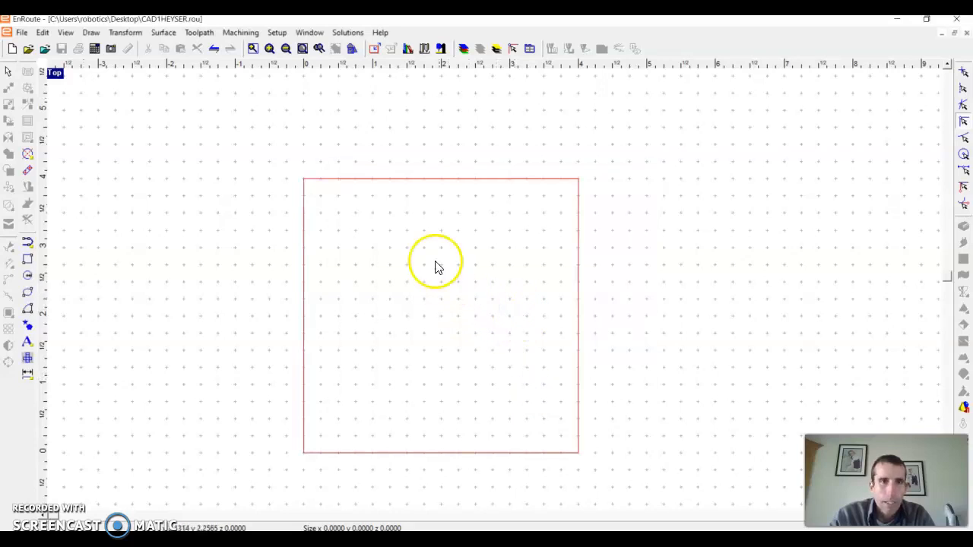
Define the plate as 4 by 4 in, 1 in thick, with its origin at 0, 0.
click(375, 49)
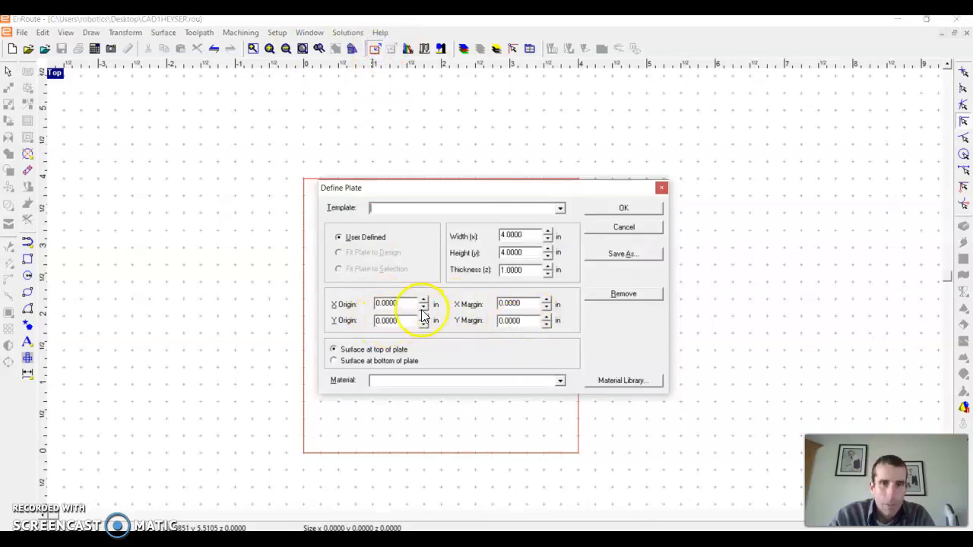
click(638, 228)
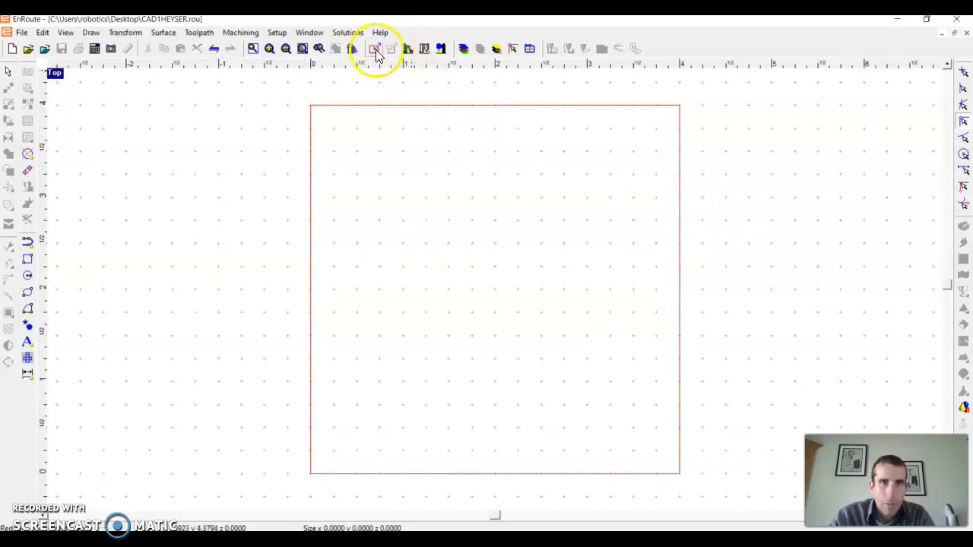
click(375, 48)
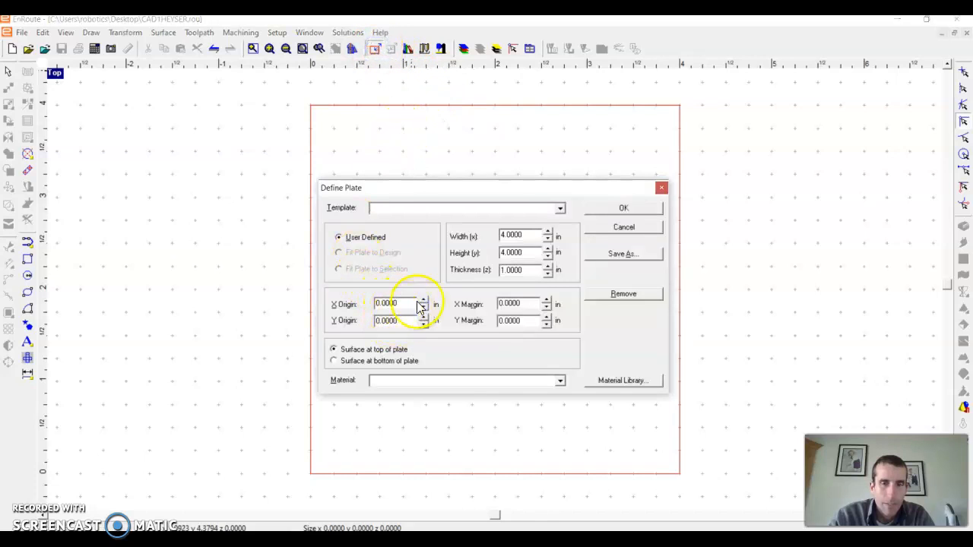
click(624, 207)
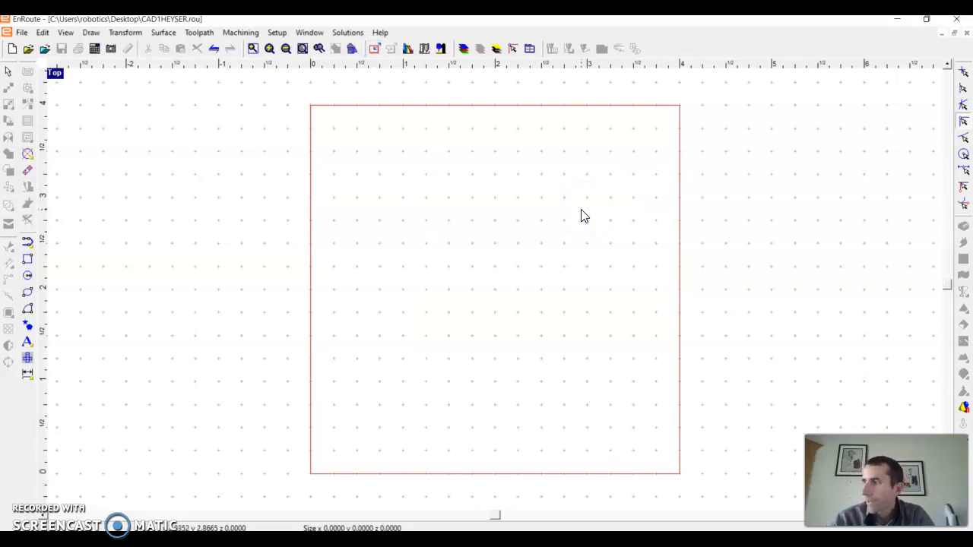
Start a rectangle sized by width and height, setting both to 4 in.
click(29, 260)
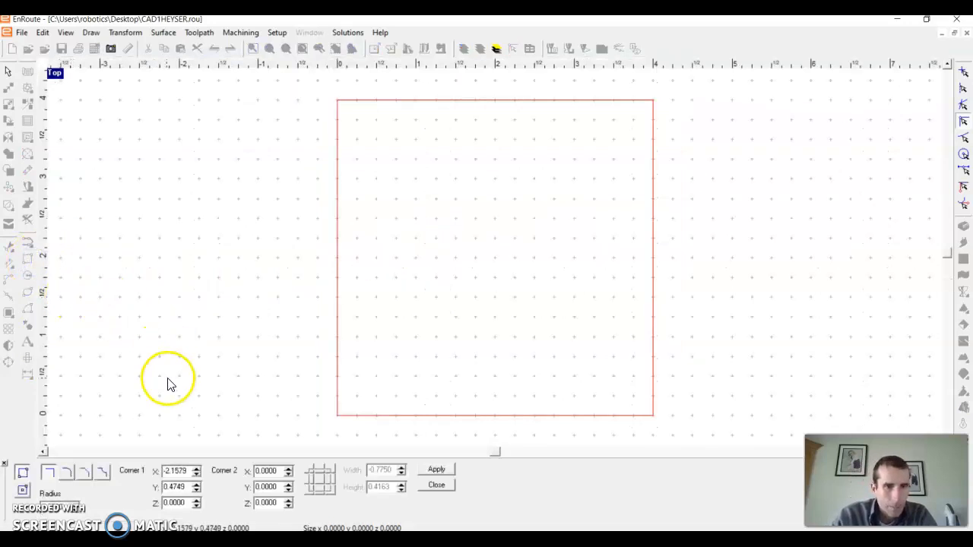
click(22, 490)
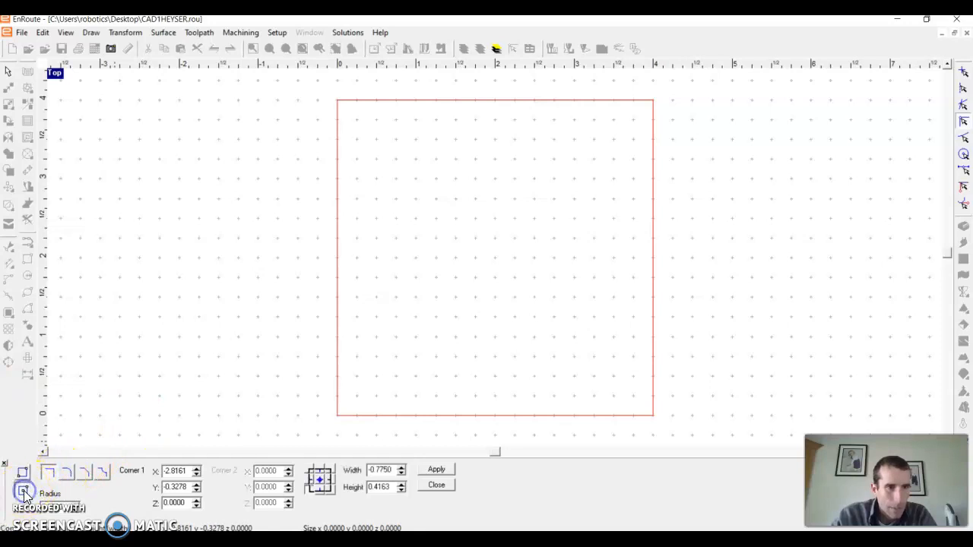
double_click(377, 470)
text(4)
key(Tab)
text(4)
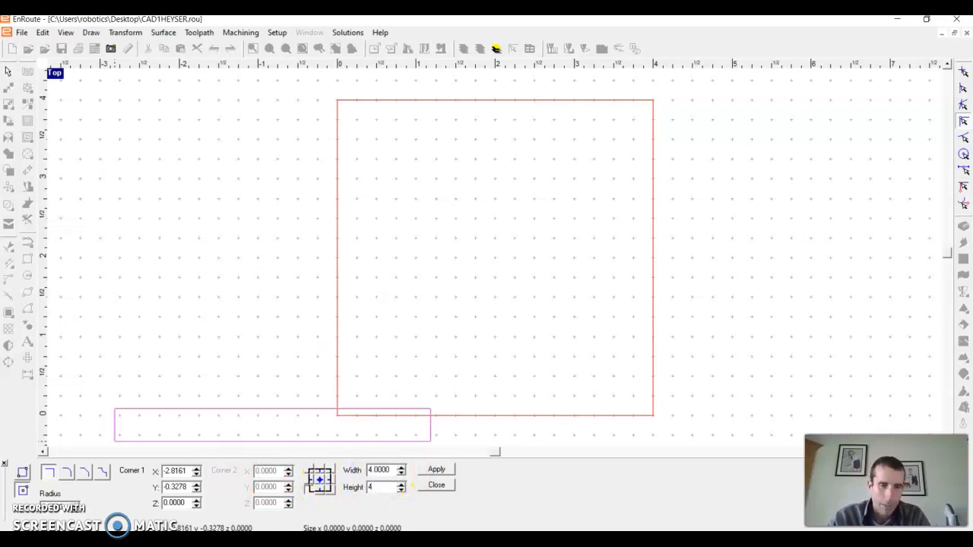
key(Tab)
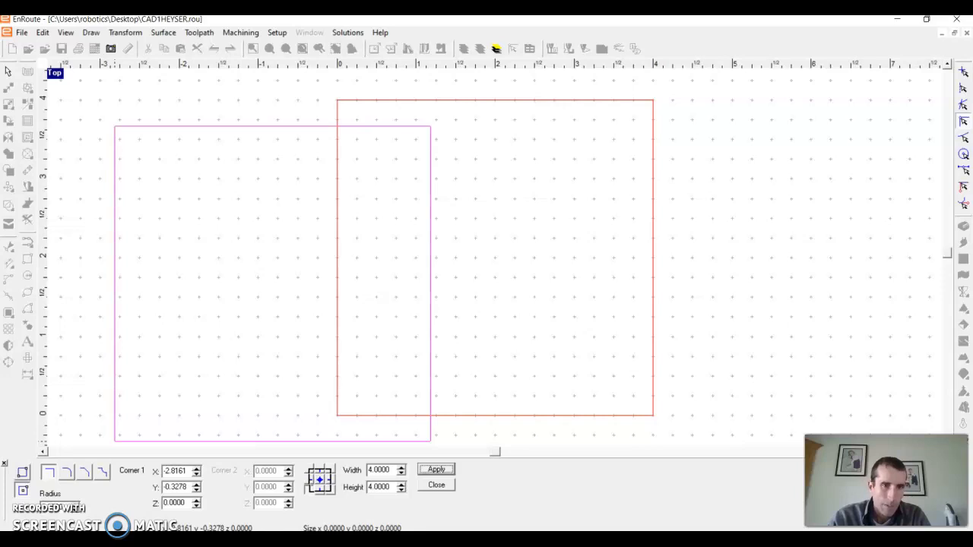
Place the rectangle's corner at X 0, Y 0, Z 0, apply it and leave the rectangle tool.
key(Tab)
key(Tab)
key(Tab)
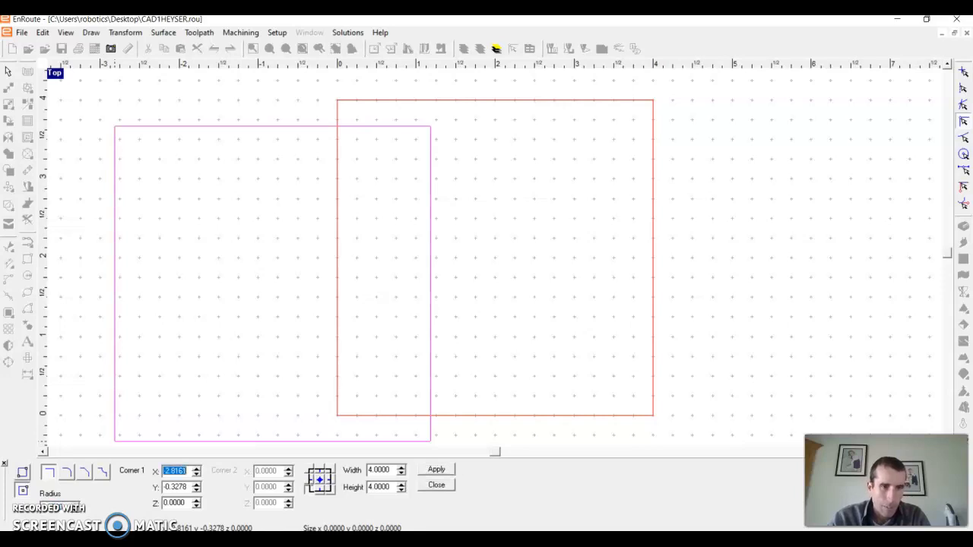
text(0)
key(Tab)
text(0)
key(Tab)
text(0)
key(Tab)
key(Tab)
key(Tab)
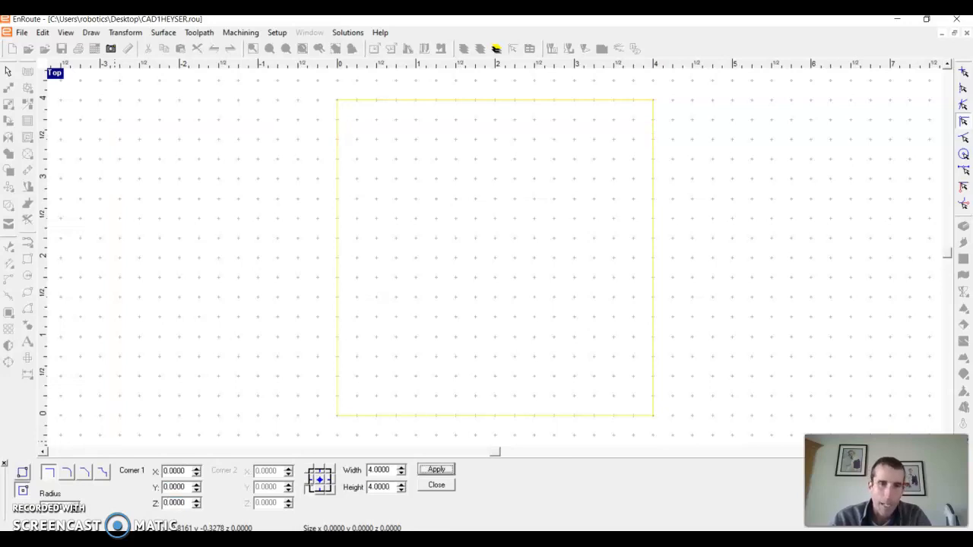
key(Return)
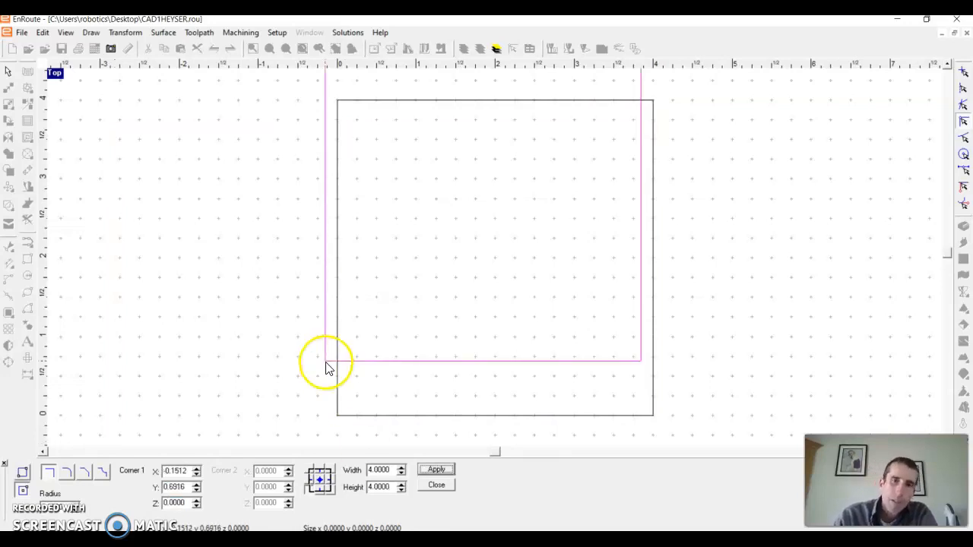
right_click(142, 402)
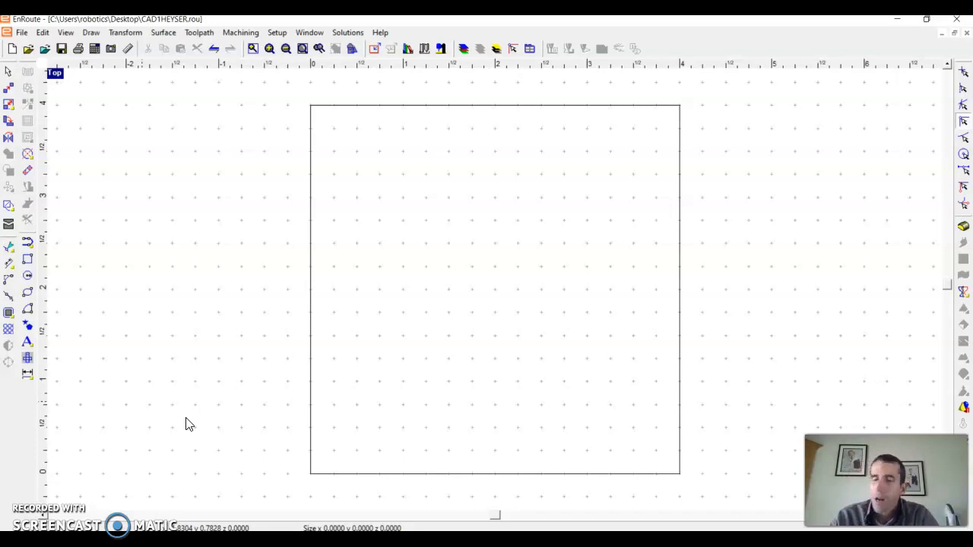
click(97, 34)
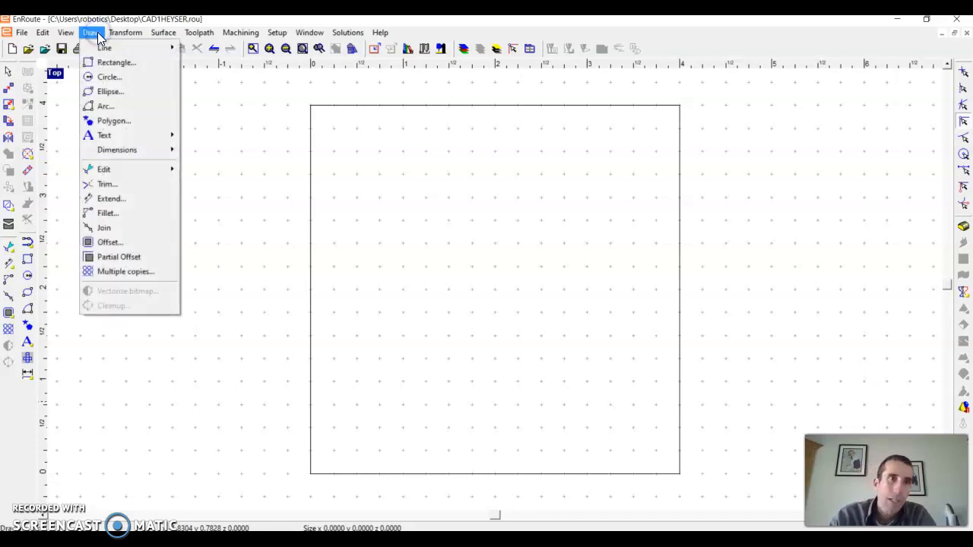
mouse_move(103, 50)
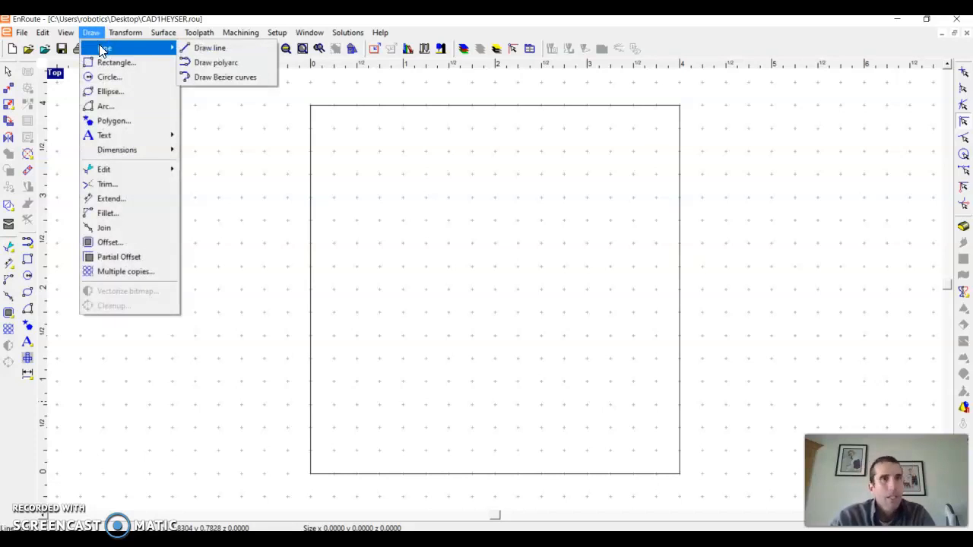
click(202, 48)
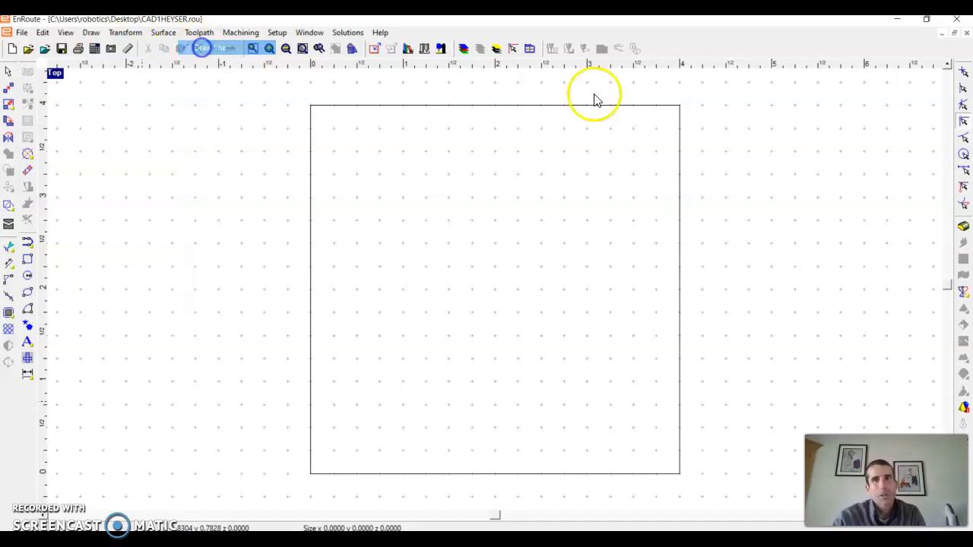
click(679, 105)
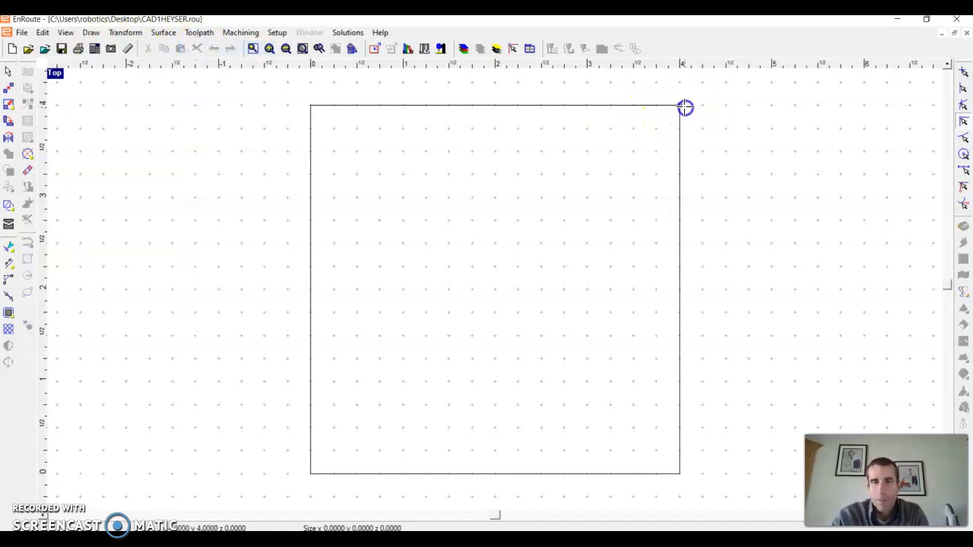
right_click(518, 236)
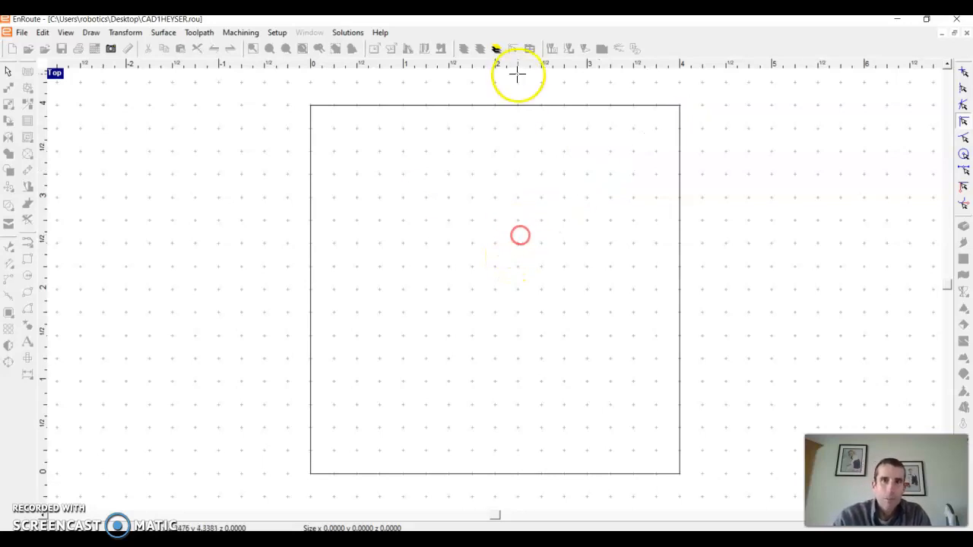
Open the Precision Input Center and start a line at the plate's top-right corner (4, 4).
right_click(532, 49)
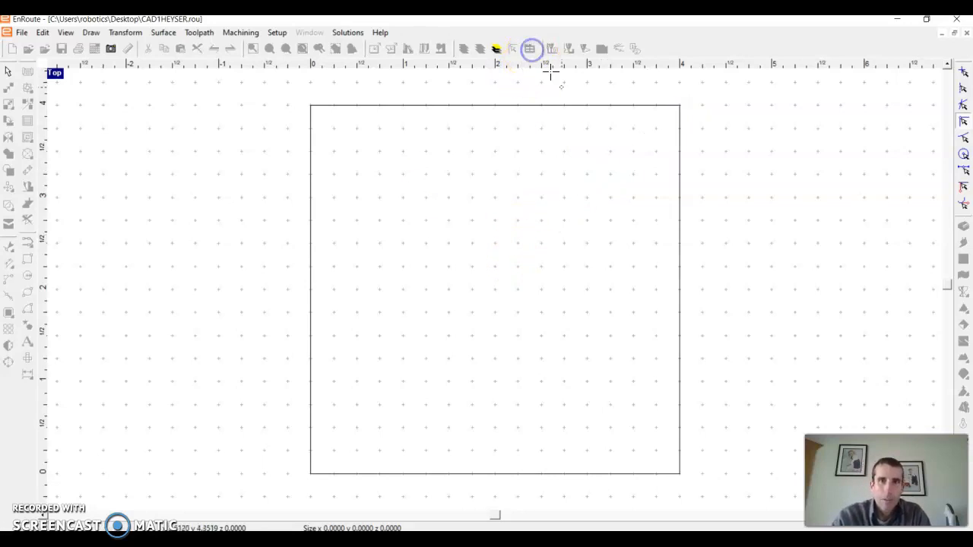
click(608, 102)
click(532, 50)
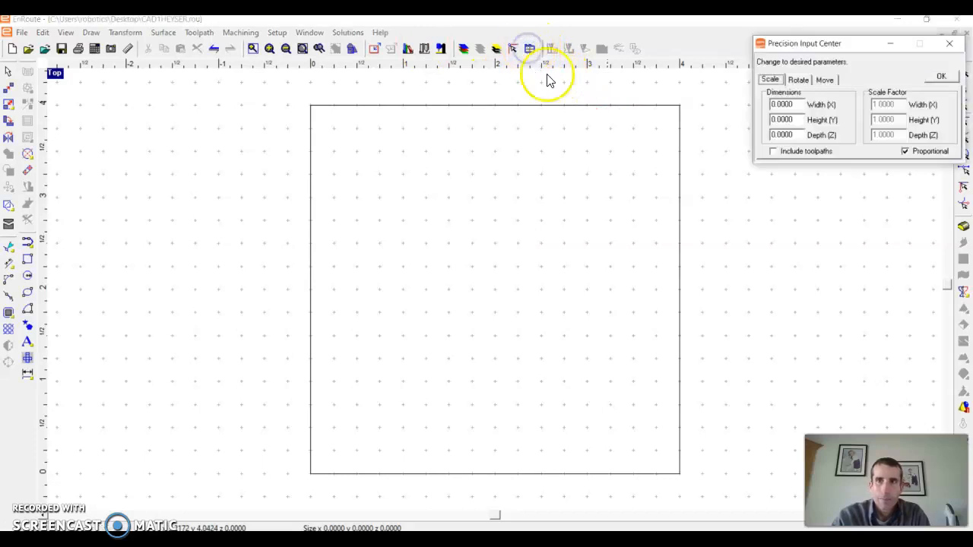
click(87, 33)
mouse_move(140, 47)
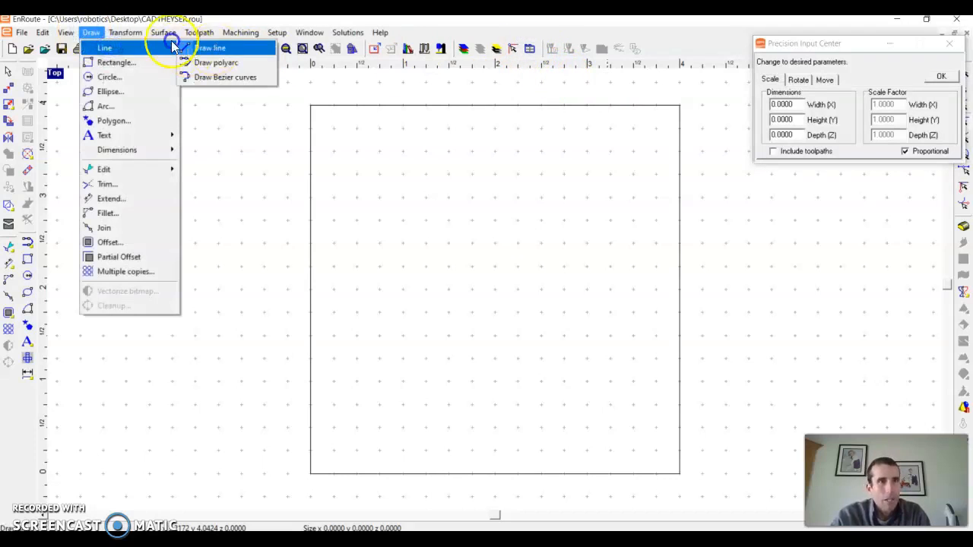
click(183, 48)
drag(665, 115, 489, 240)
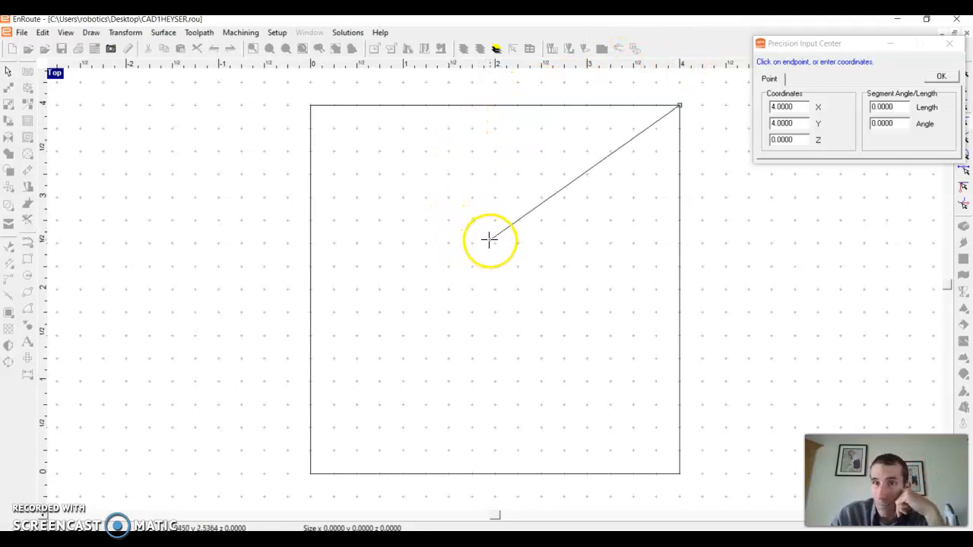
click(492, 238)
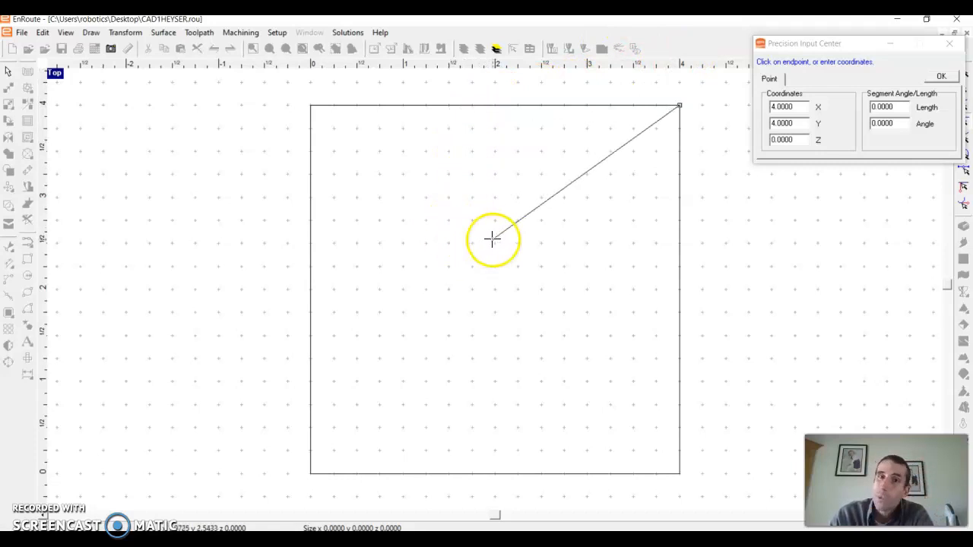
Finish the line with a 2 in segment length at a 225° angle, then end the line tool.
click(906, 108)
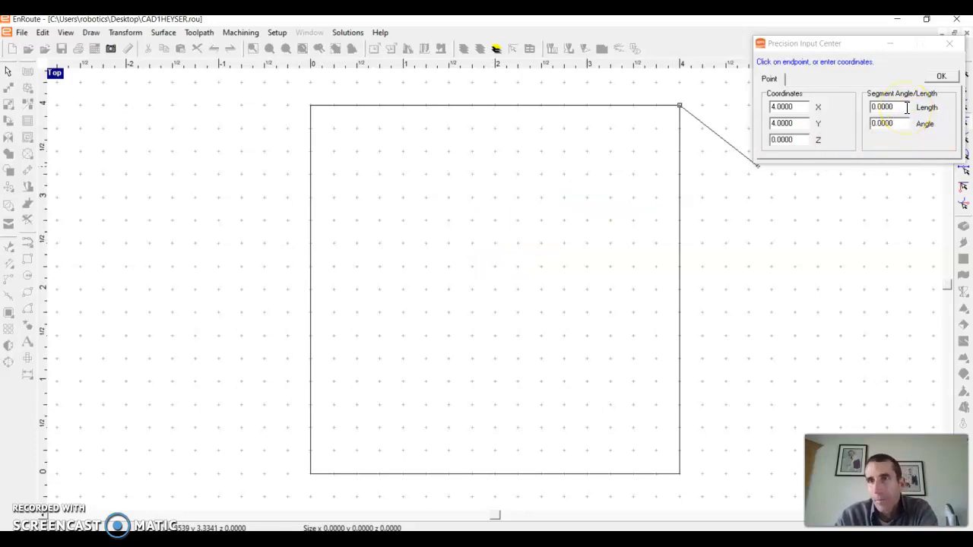
click(851, 110)
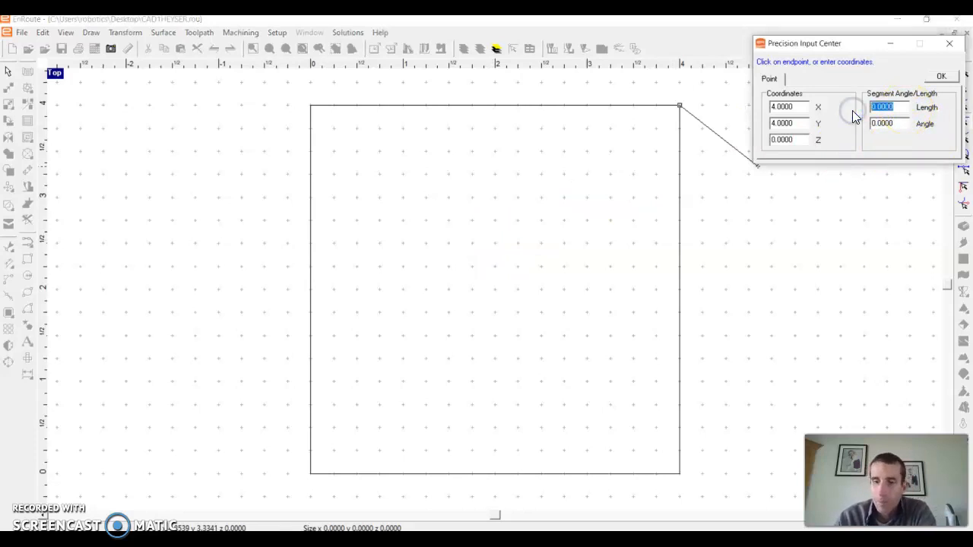
text(2)
key(Tab)
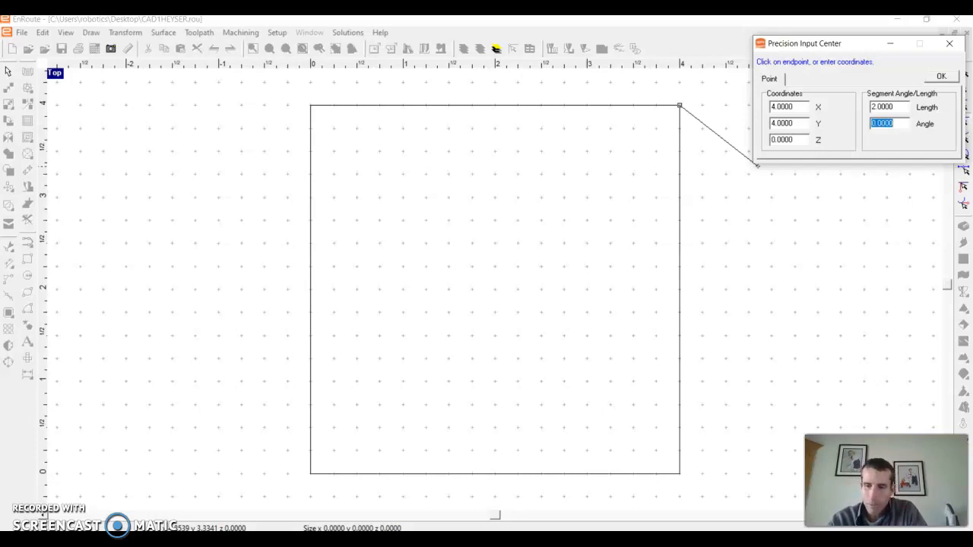
key(Tab)
key(Return)
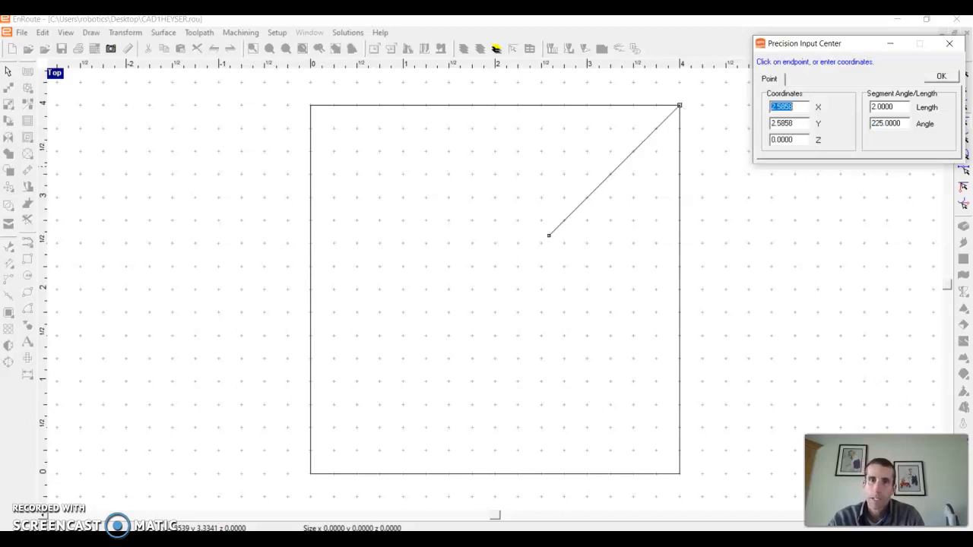
right_click(539, 280)
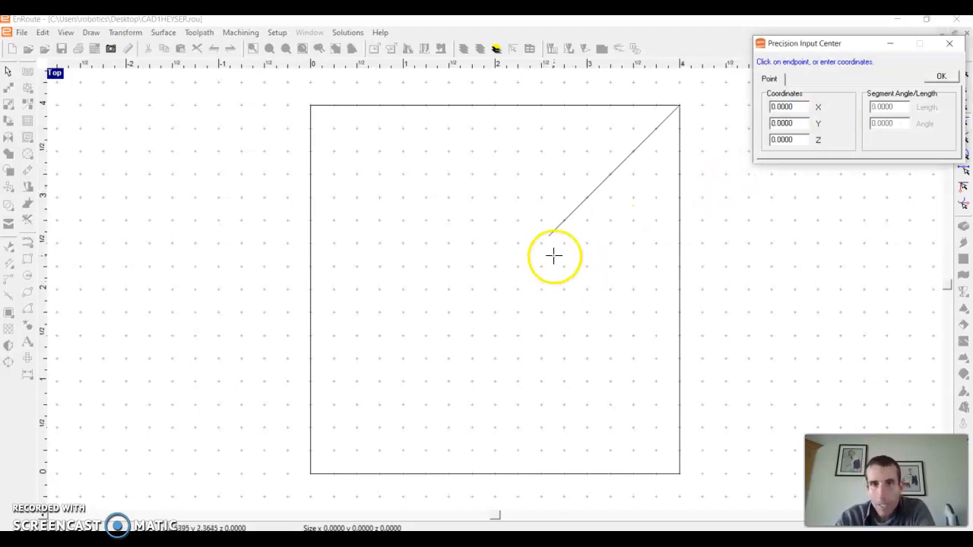
drag(867, 46, 792, 45)
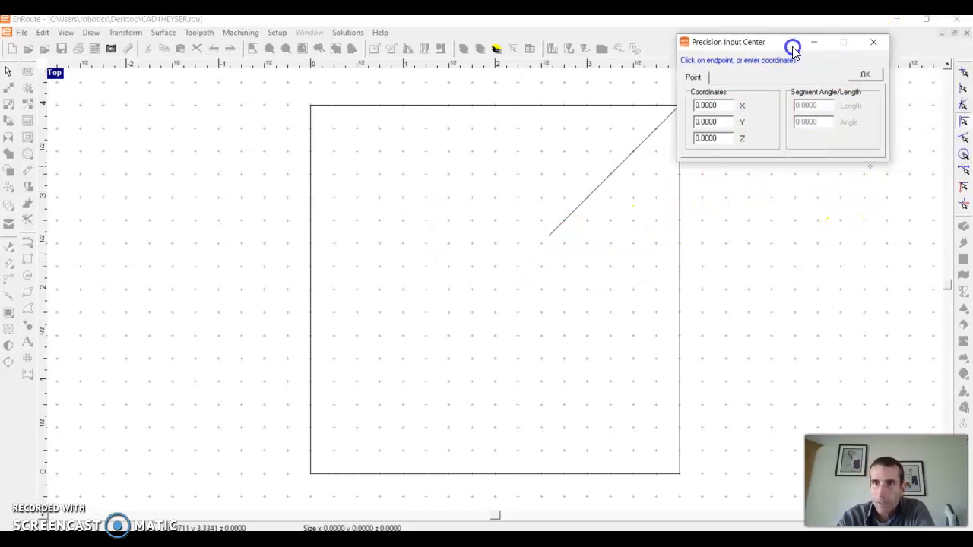
right_click(903, 211)
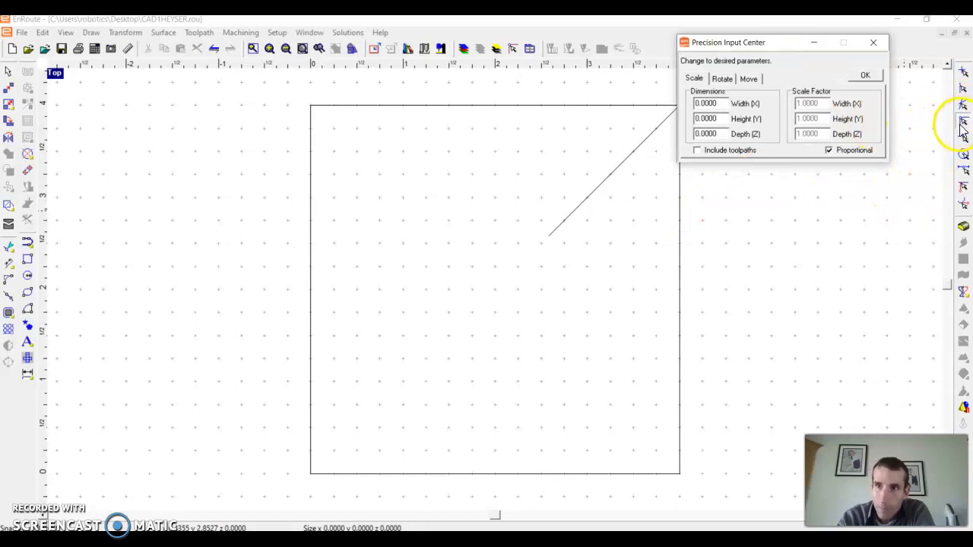
Draw a circle of about 0.25 in radius centred on the lower end of the diagonal line, then leave the circle tool.
click(963, 121)
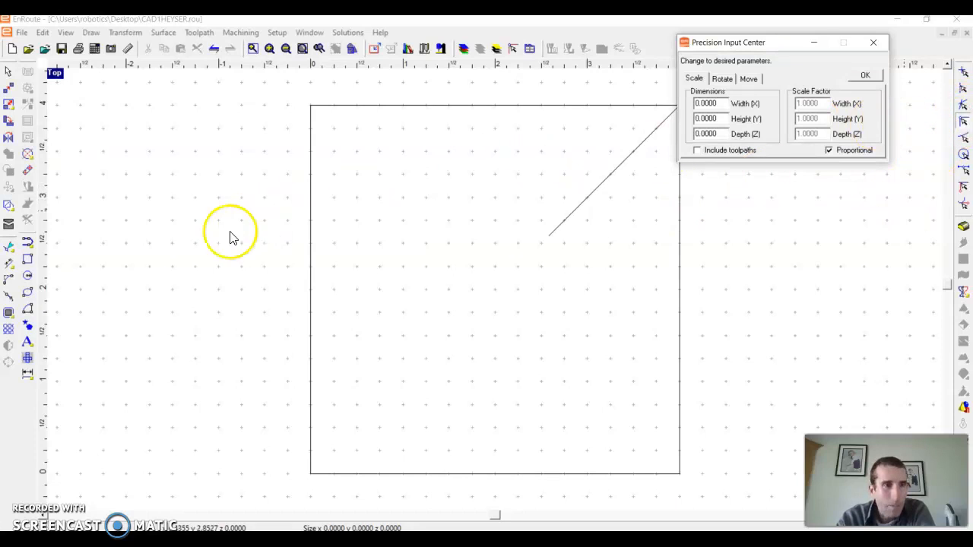
click(29, 277)
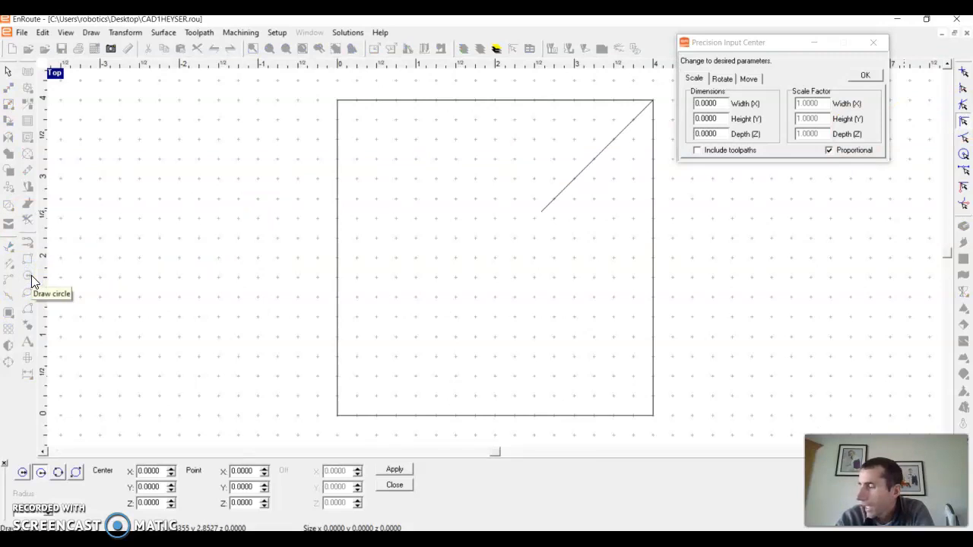
click(23, 471)
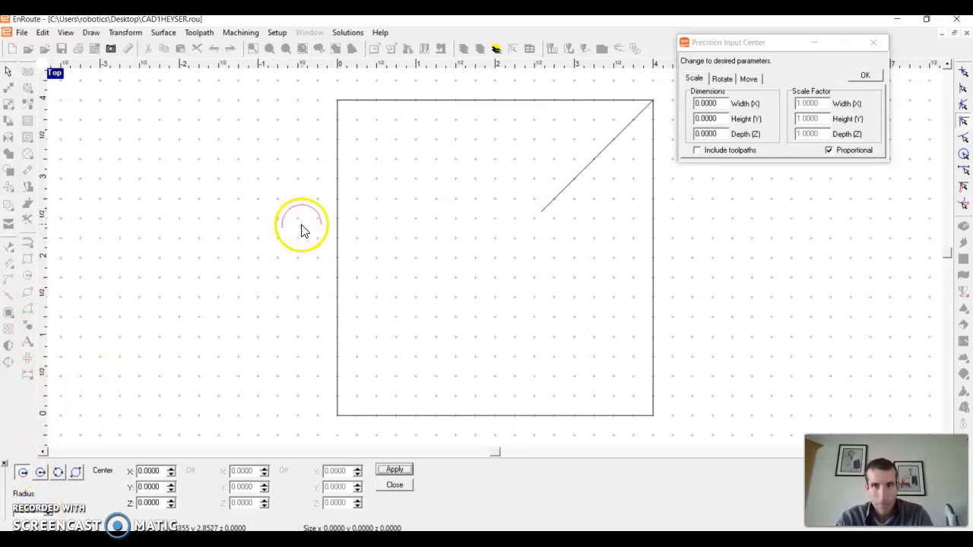
click(542, 220)
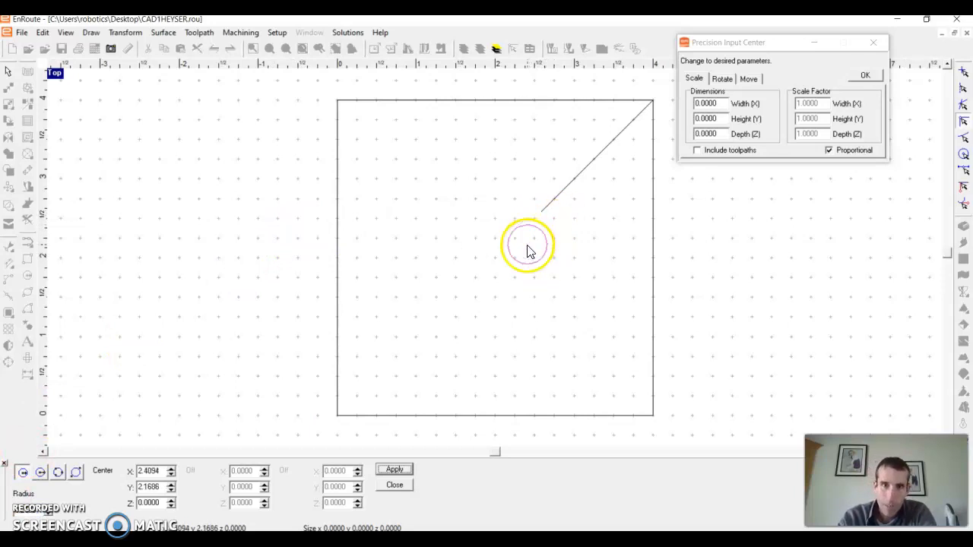
click(548, 224)
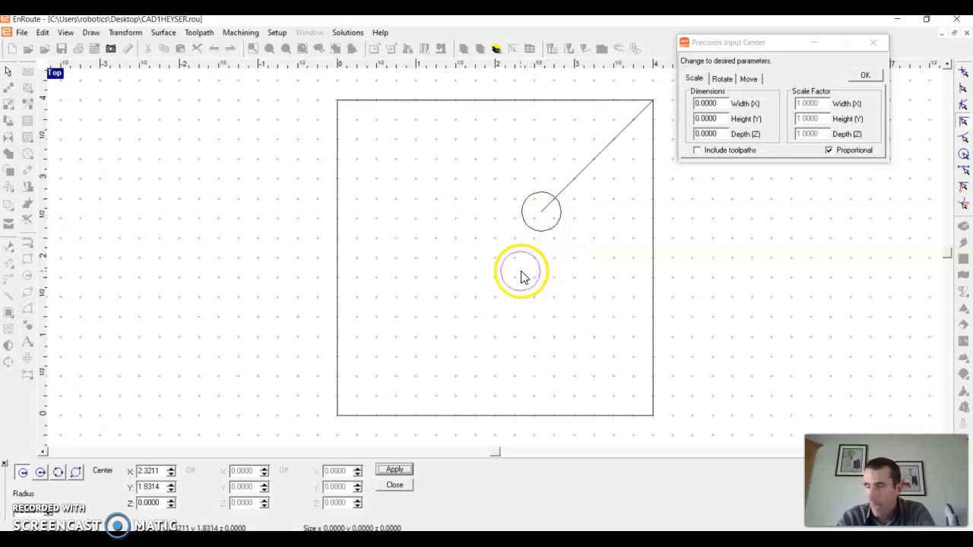
right_click(521, 271)
click(487, 296)
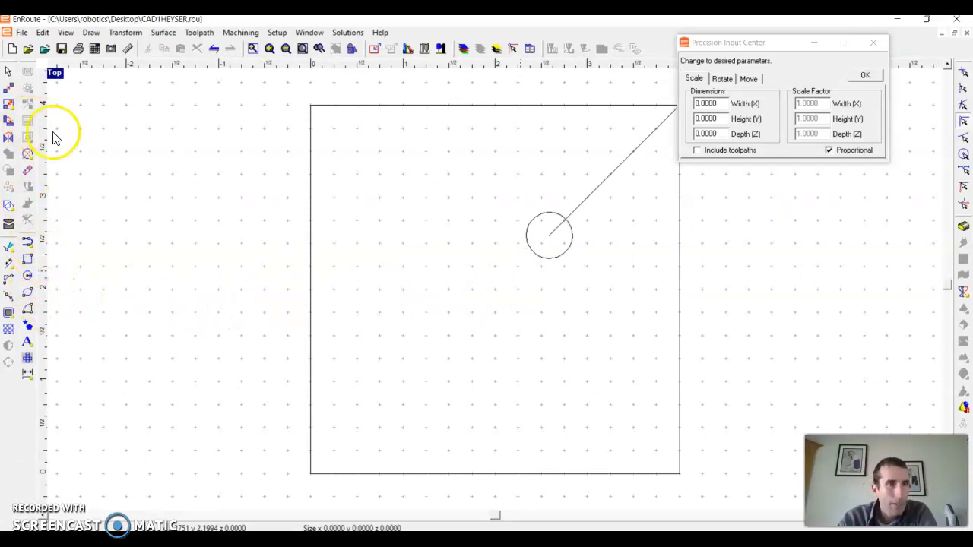
Fillet the plate's bottom-left corner with a 1 in radius.
click(91, 32)
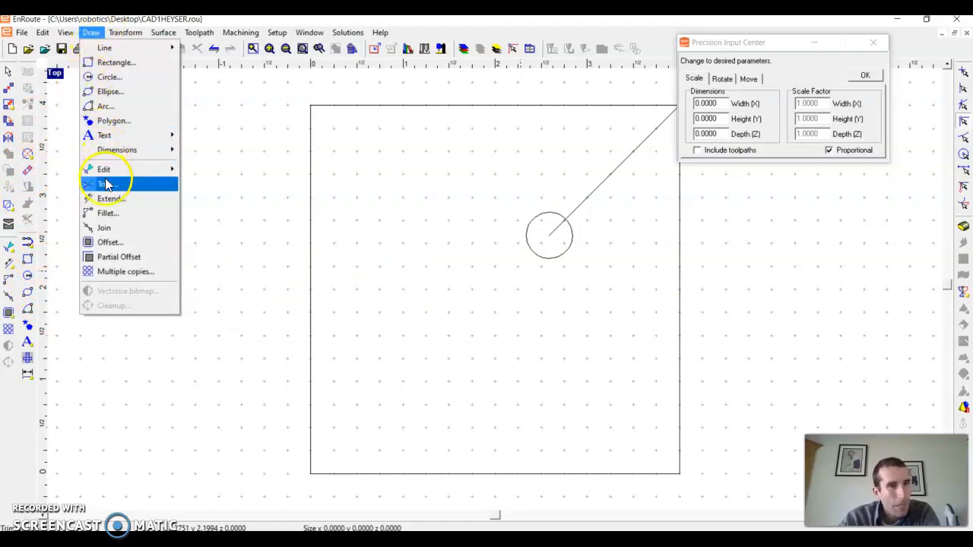
click(106, 213)
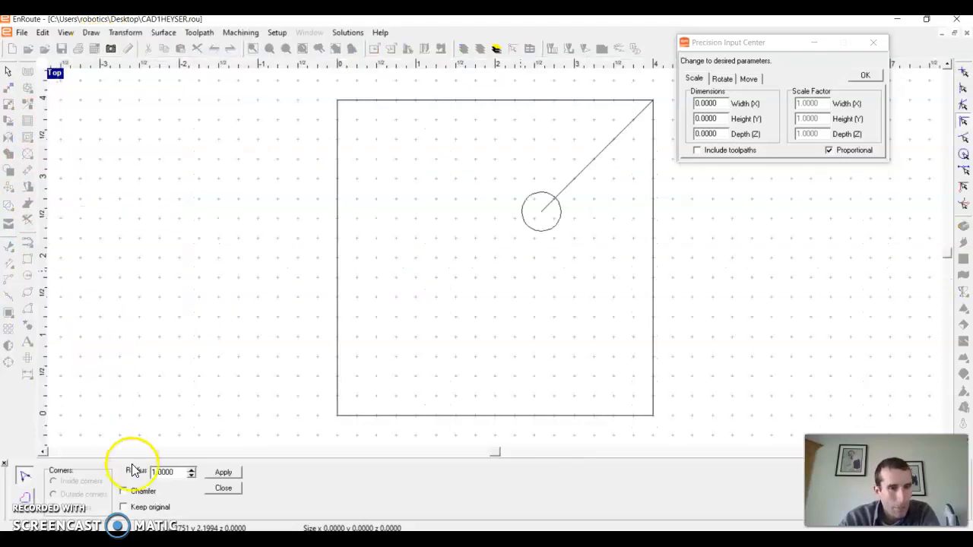
click(337, 266)
click(486, 416)
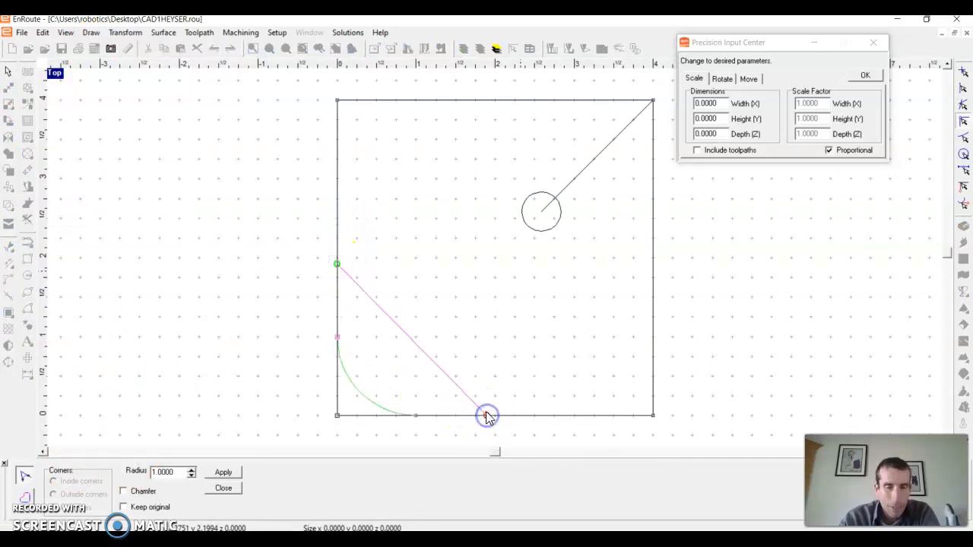
click(228, 475)
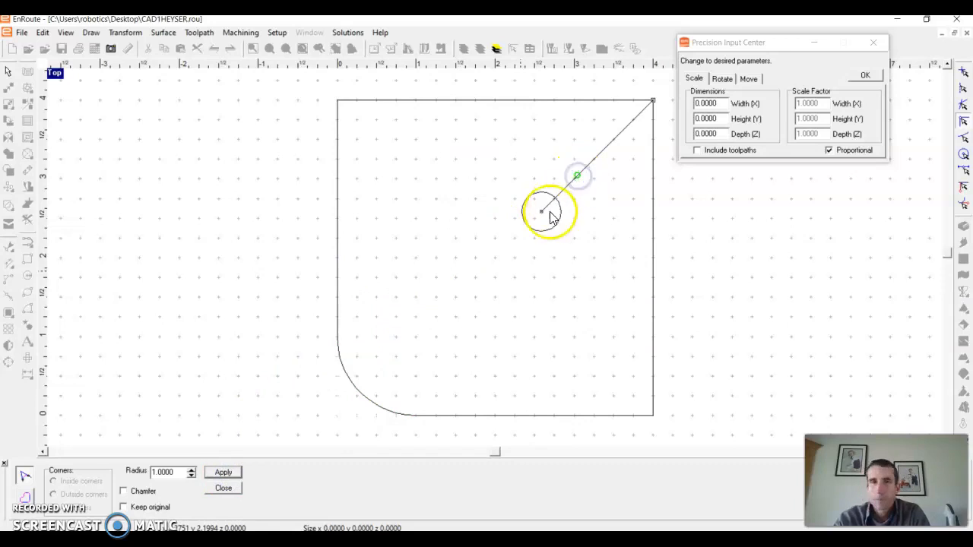
click(222, 489)
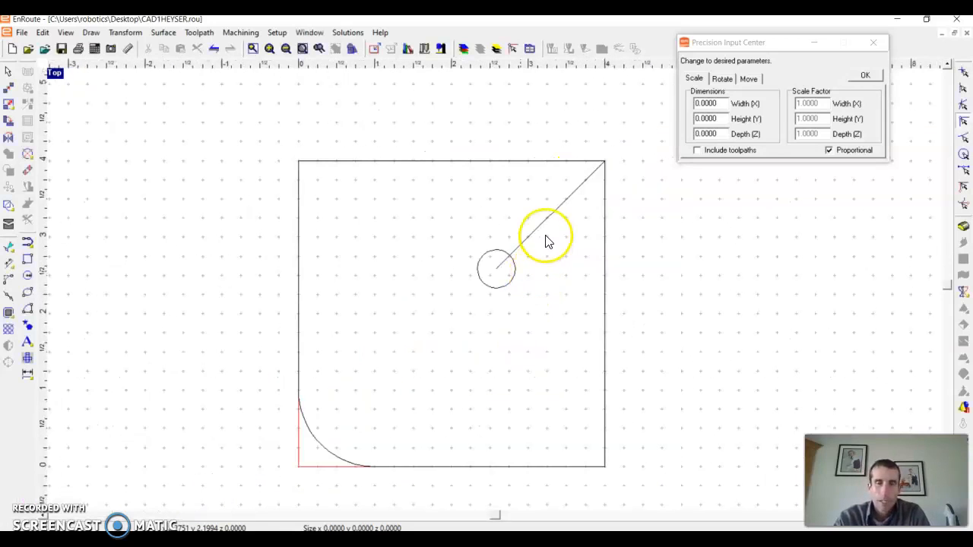
Delete the diagonal construction line.
click(541, 226)
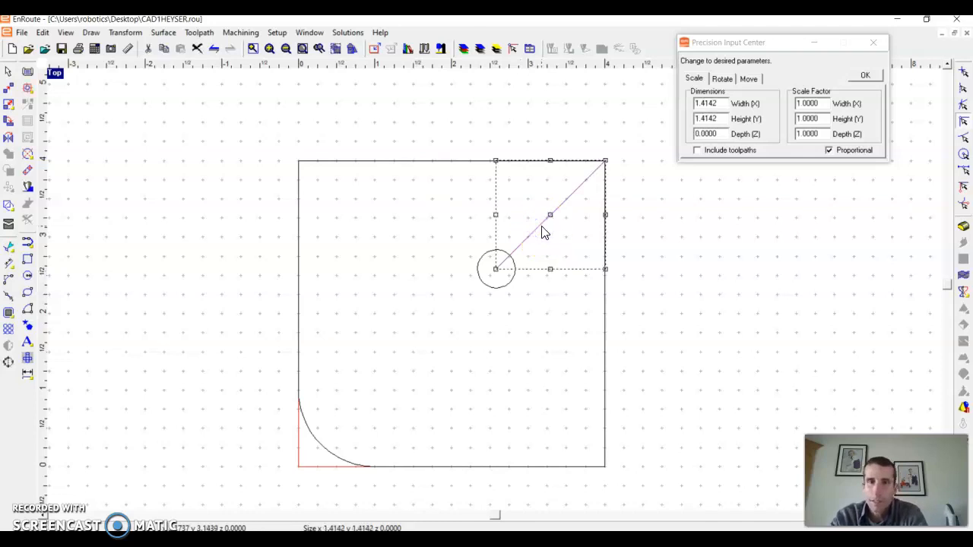
key(Delete)
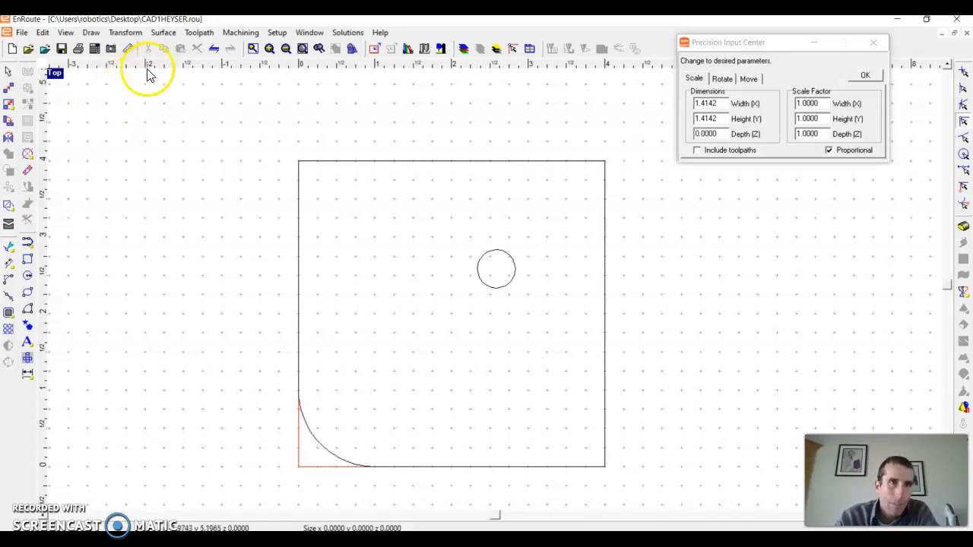
Set the dimension text height to 0.5 in the dimension preferences and accept them.
click(278, 34)
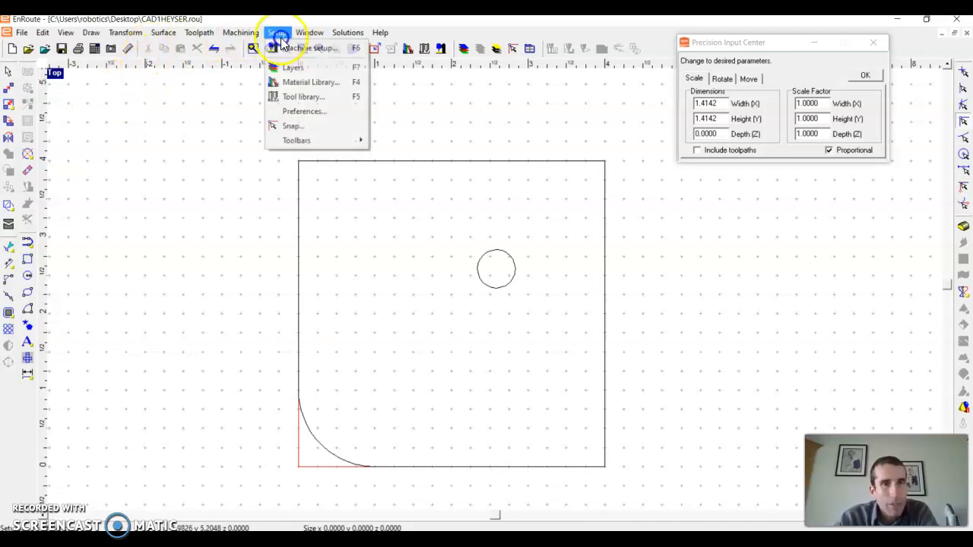
click(287, 111)
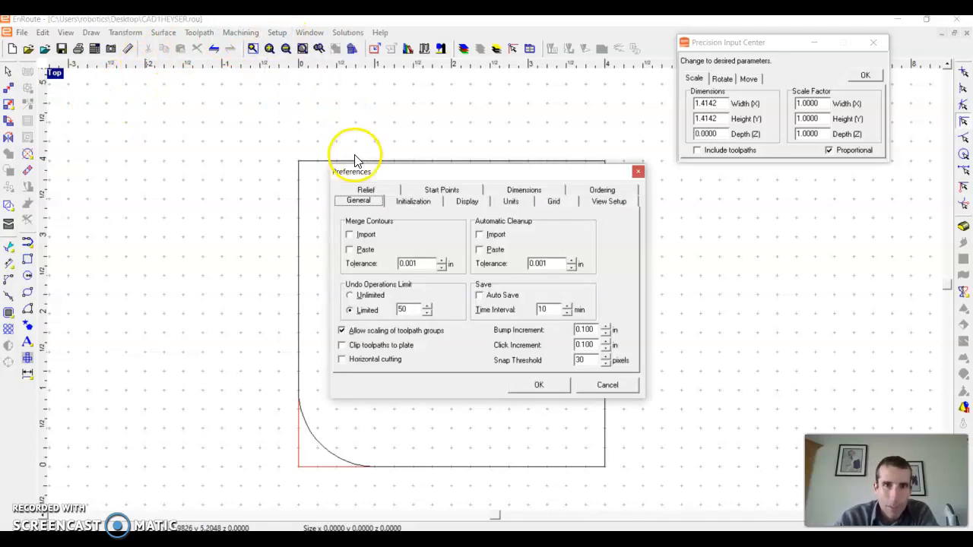
click(536, 189)
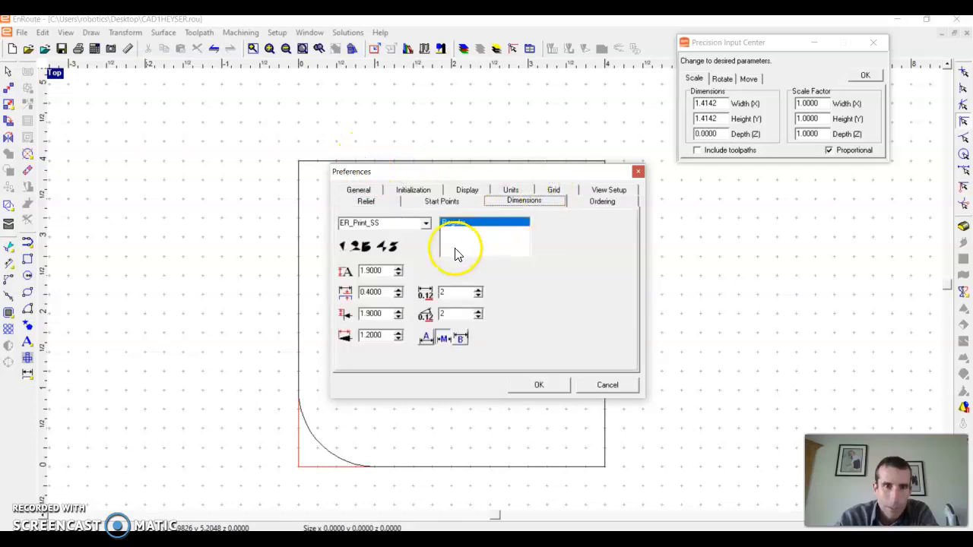
double_click(366, 271)
text(5)
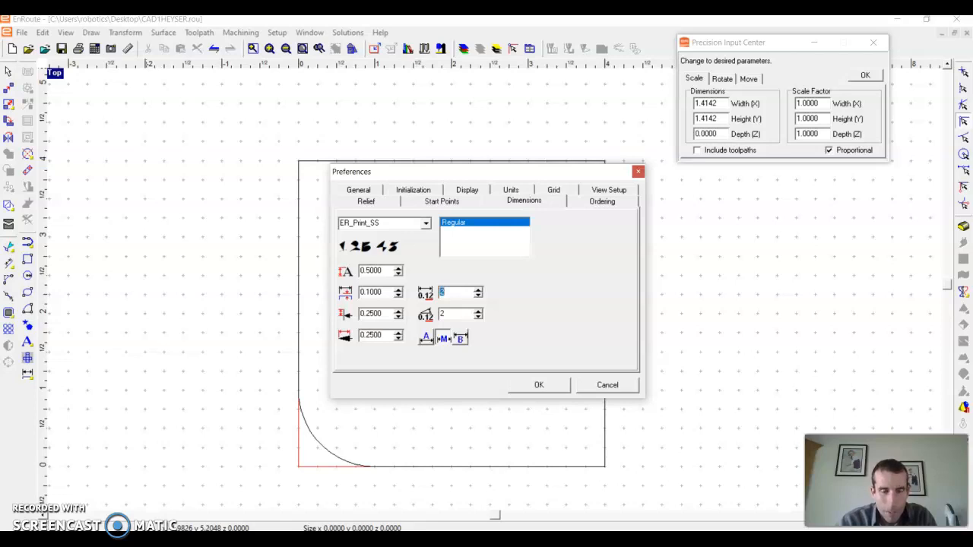
click(607, 385)
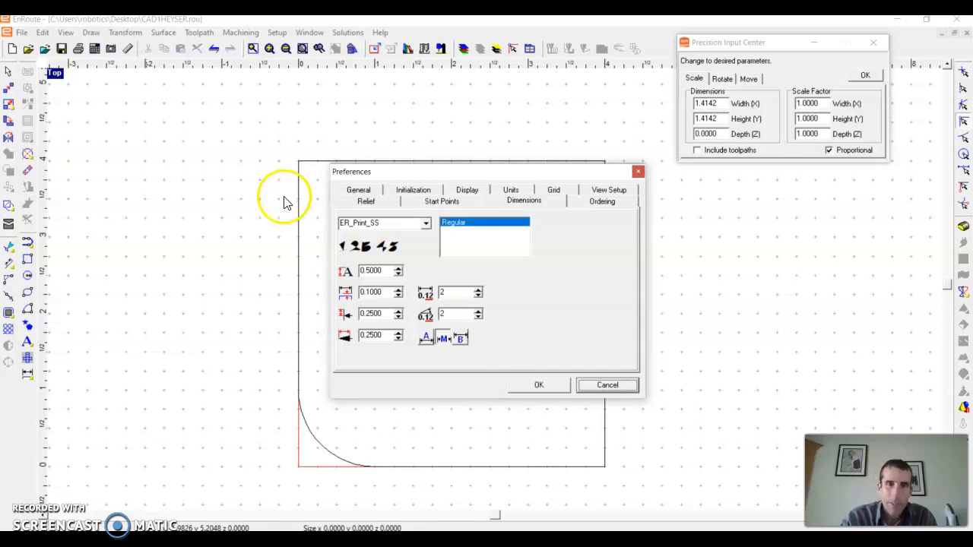
click(523, 384)
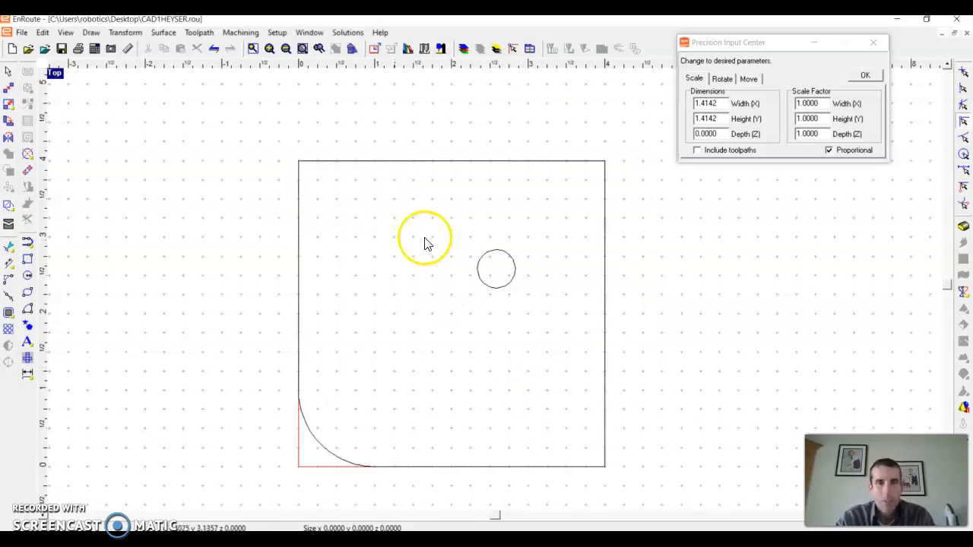
Add a single dimension for the plate's top edge width, placed above the plate.
click(90, 32)
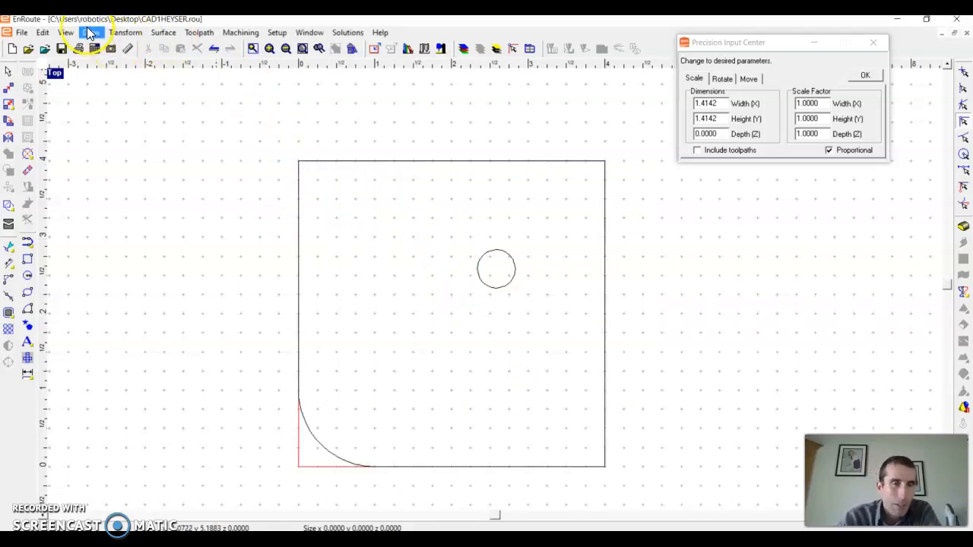
mouse_move(130, 149)
click(238, 151)
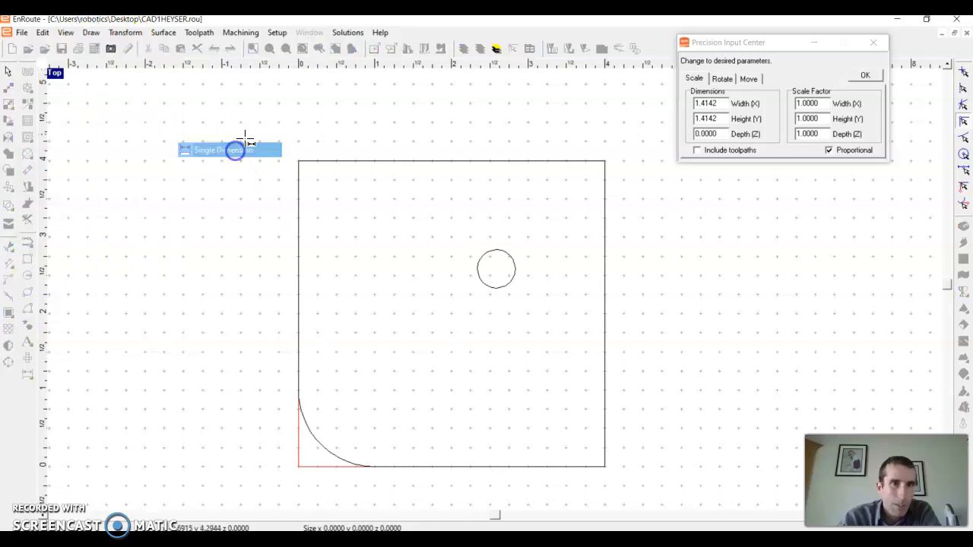
click(298, 161)
click(625, 154)
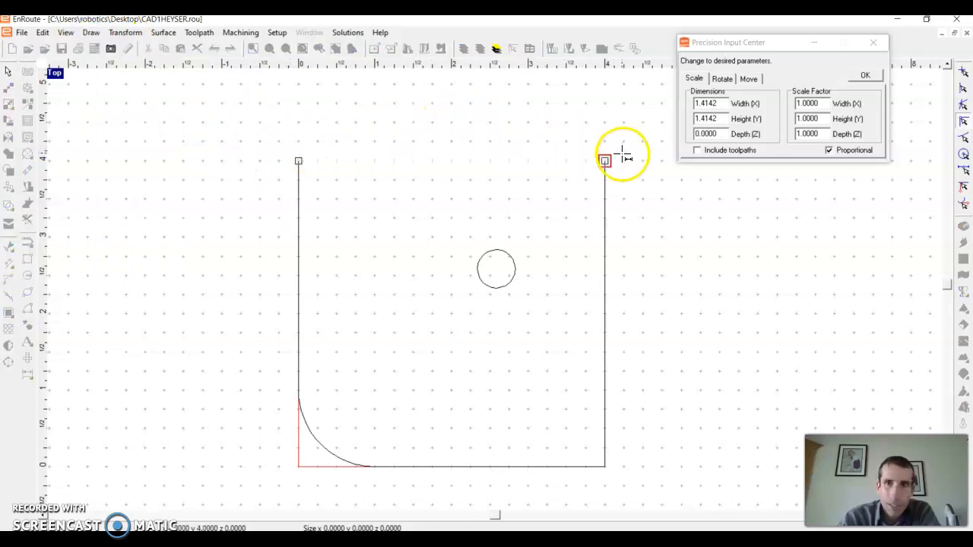
click(619, 133)
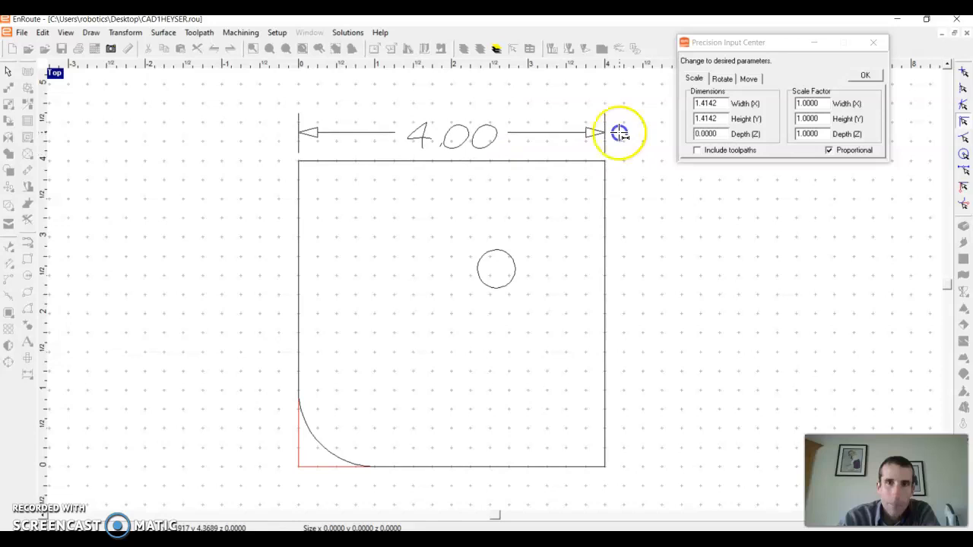
Add a single dimension for the plate's right edge height, placed to the right of the plate.
click(618, 156)
click(616, 458)
click(642, 453)
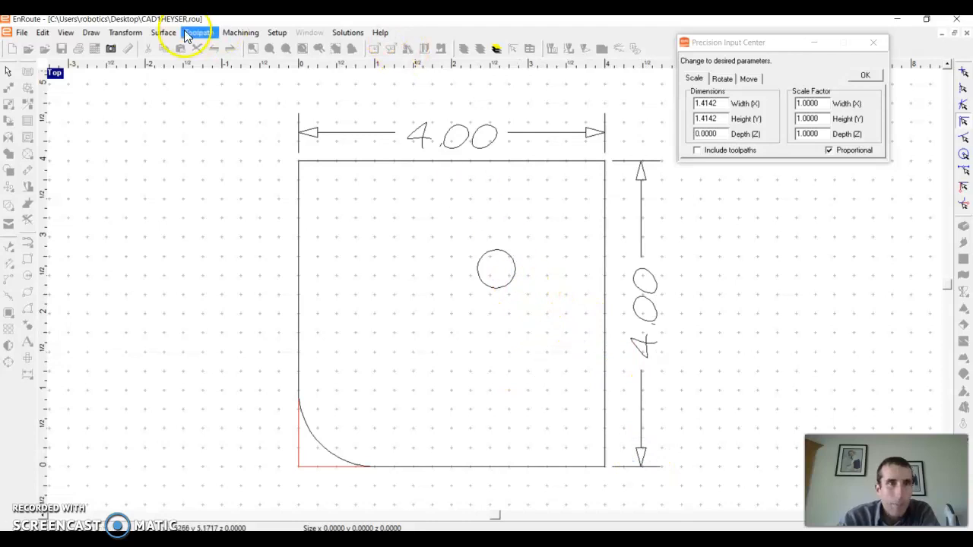
Add a radius dimension to the circle, with its label placed up and to the left.
click(111, 48)
click(91, 32)
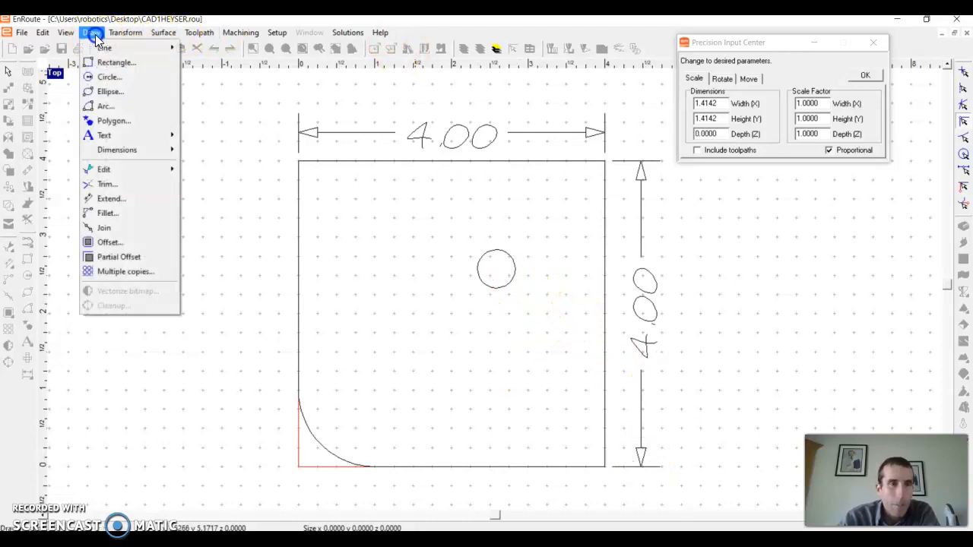
mouse_move(118, 151)
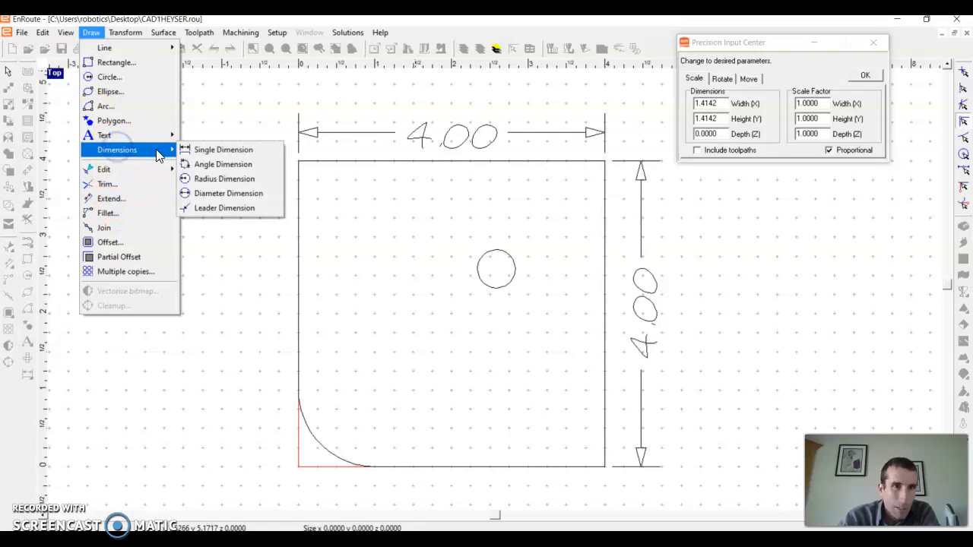
click(218, 181)
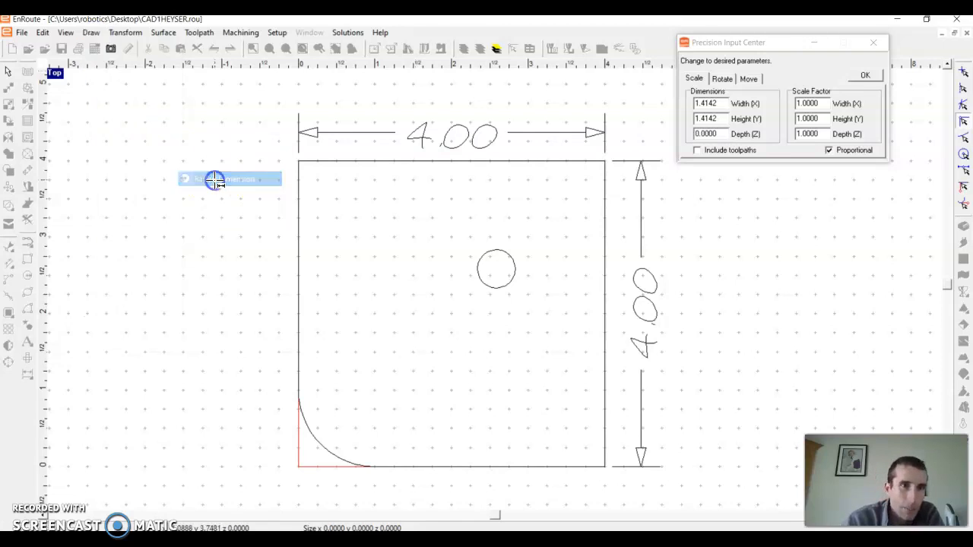
click(519, 279)
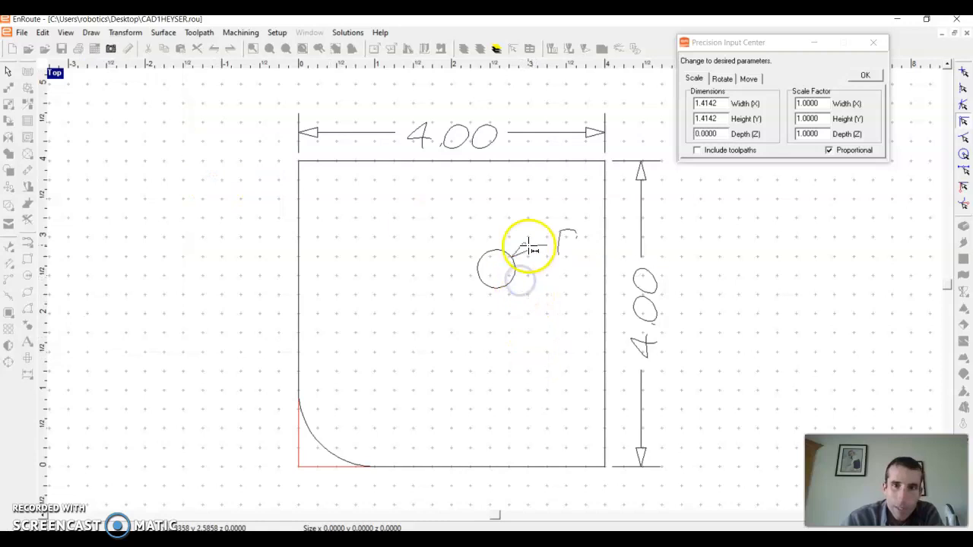
click(488, 222)
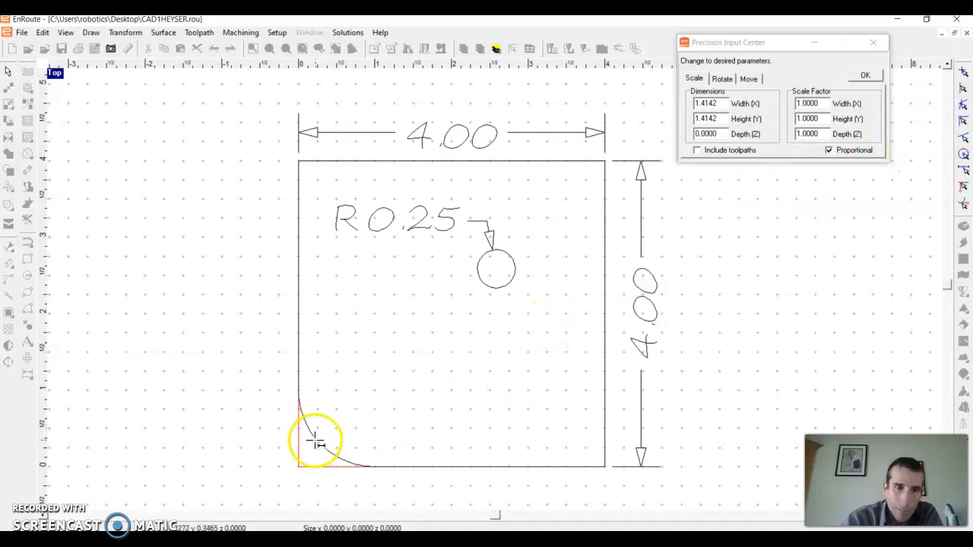
Turn on snapping to nearby contours and add a radius dimension to the bottom-left corner fillet.
click(963, 139)
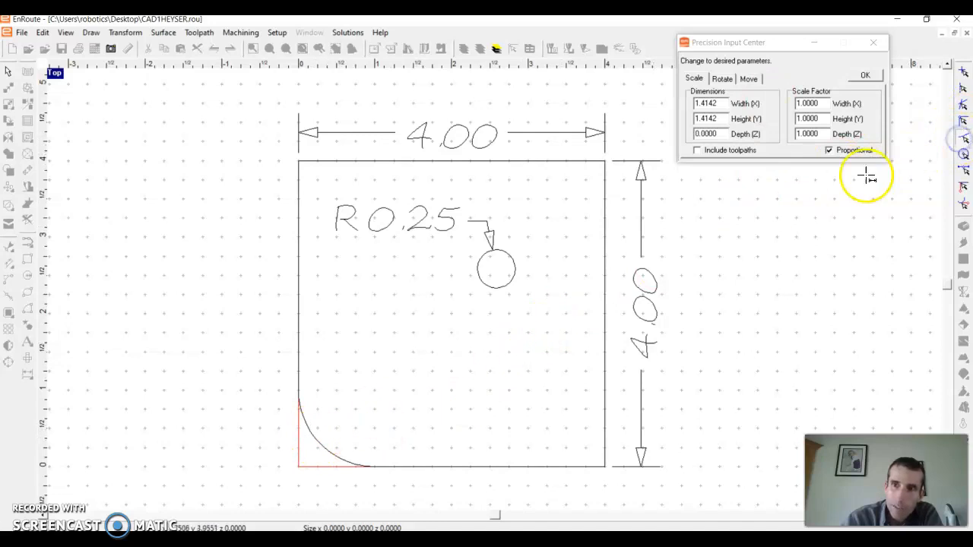
click(321, 444)
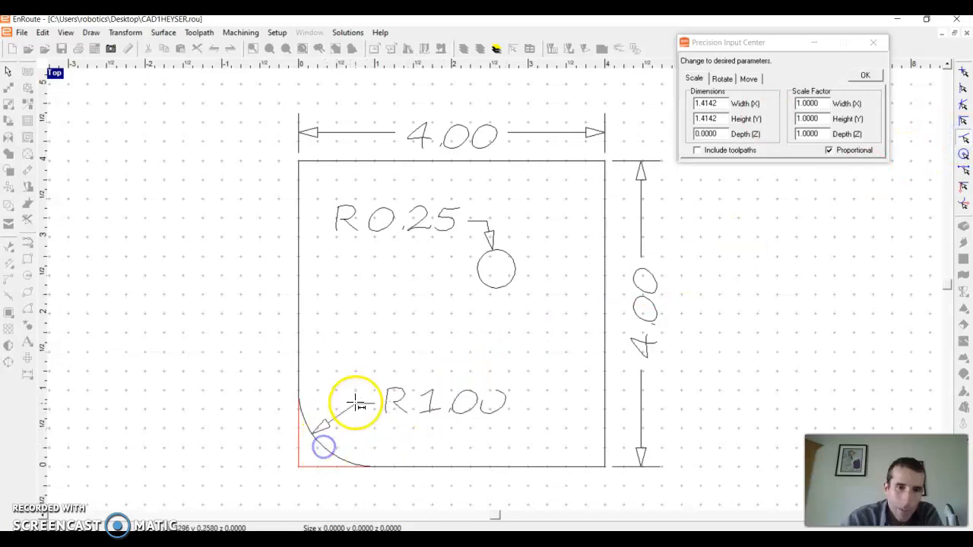
click(357, 410)
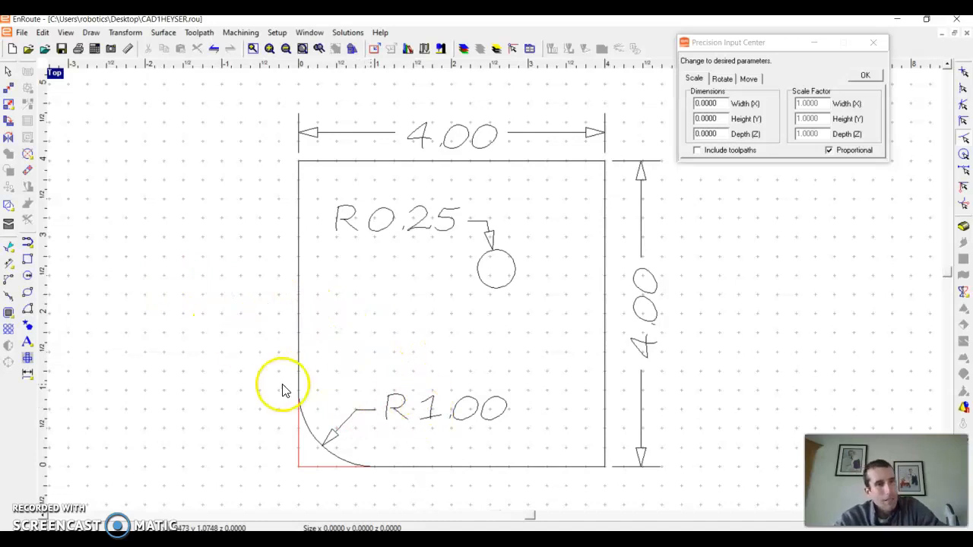
Add a bold Arial text label with the instructor's name to the left of the plate.
click(28, 341)
click(171, 223)
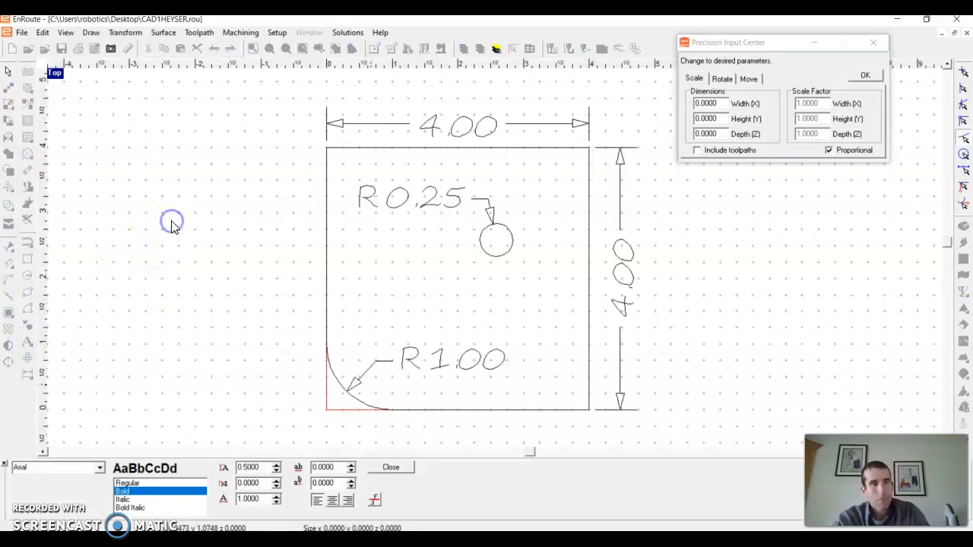
text(Mr.)
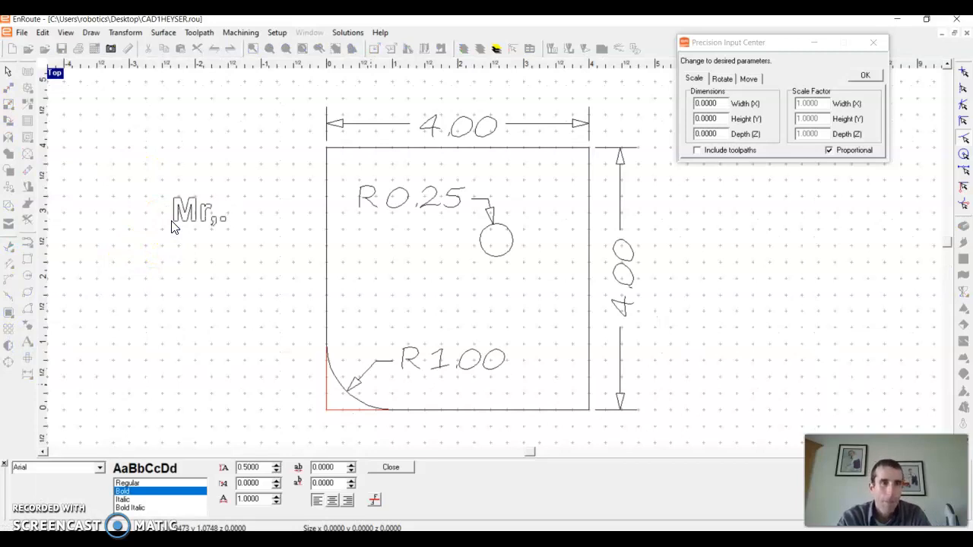
text( H)
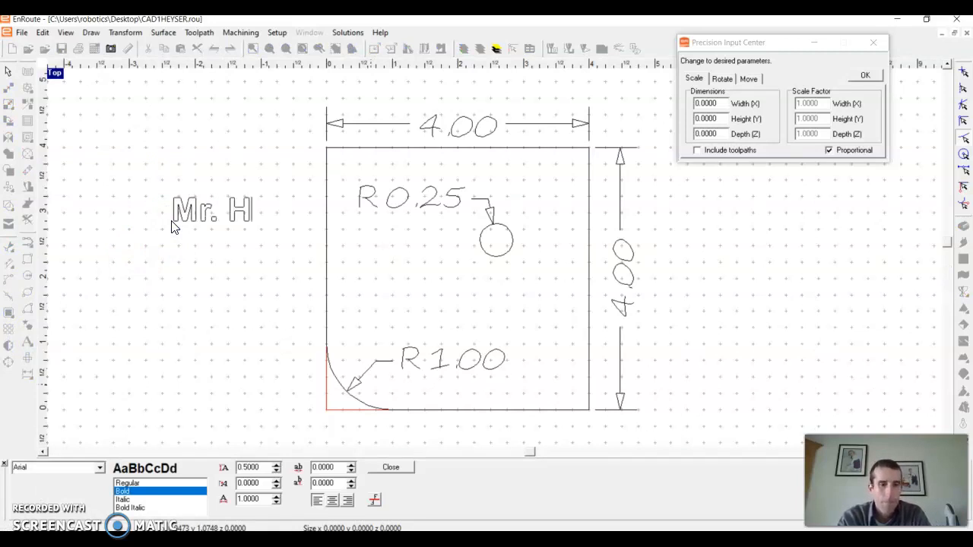
text(eyser)
click(378, 468)
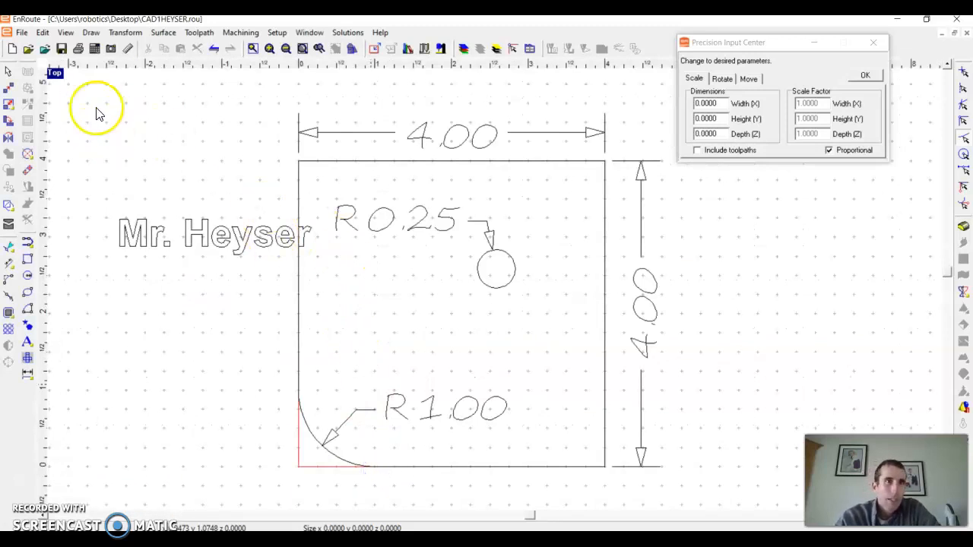
Save the drawing as a new file named CAD2HEYSER and close the Precision Input Center panel.
click(22, 32)
click(53, 111)
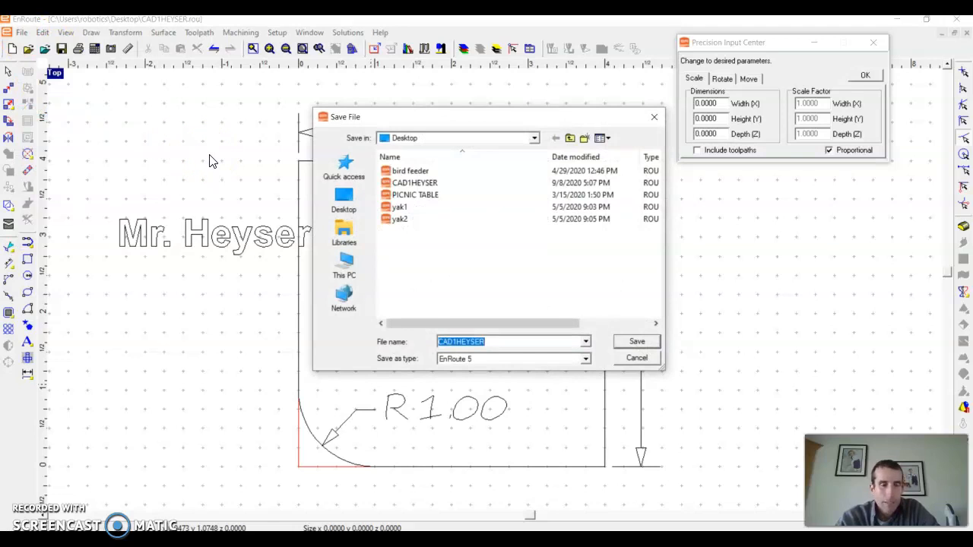
click(455, 341)
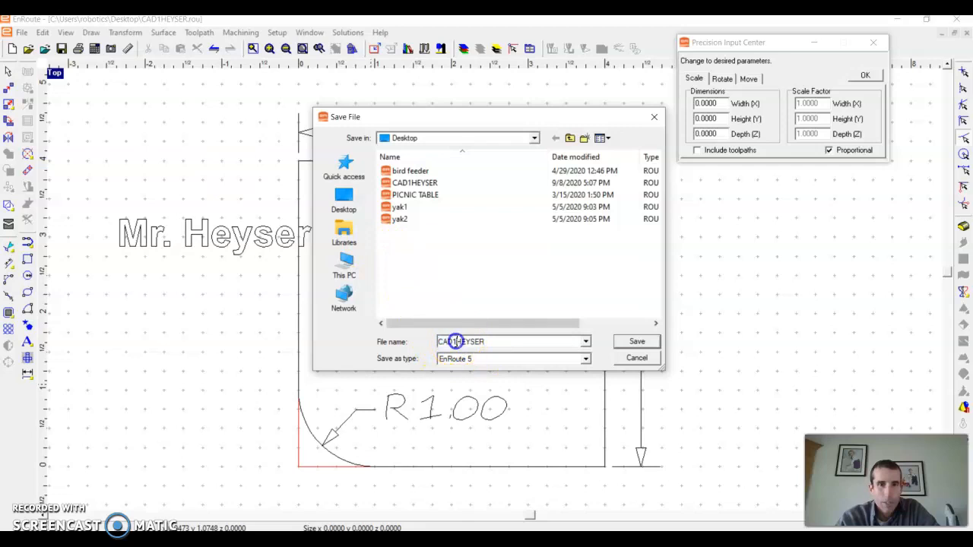
key(BackSpace)
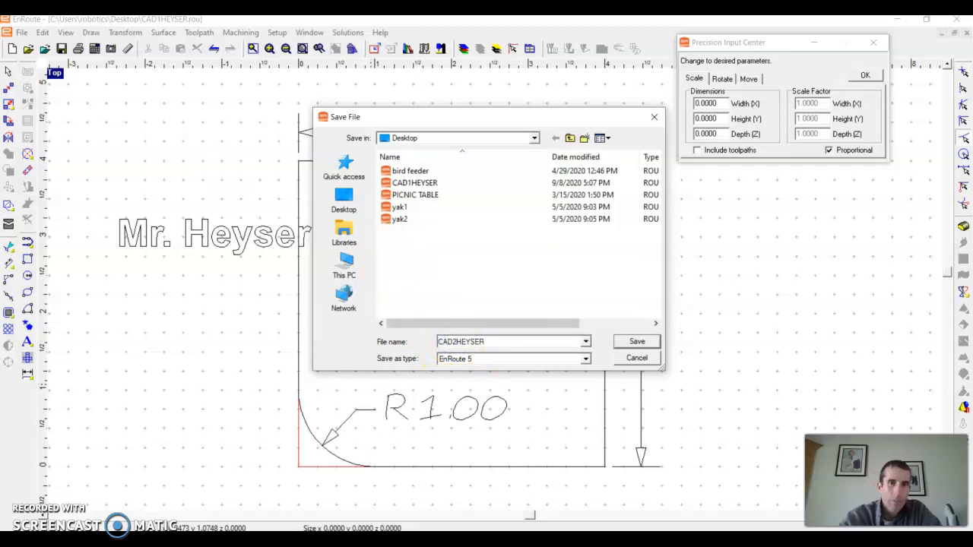
click(618, 341)
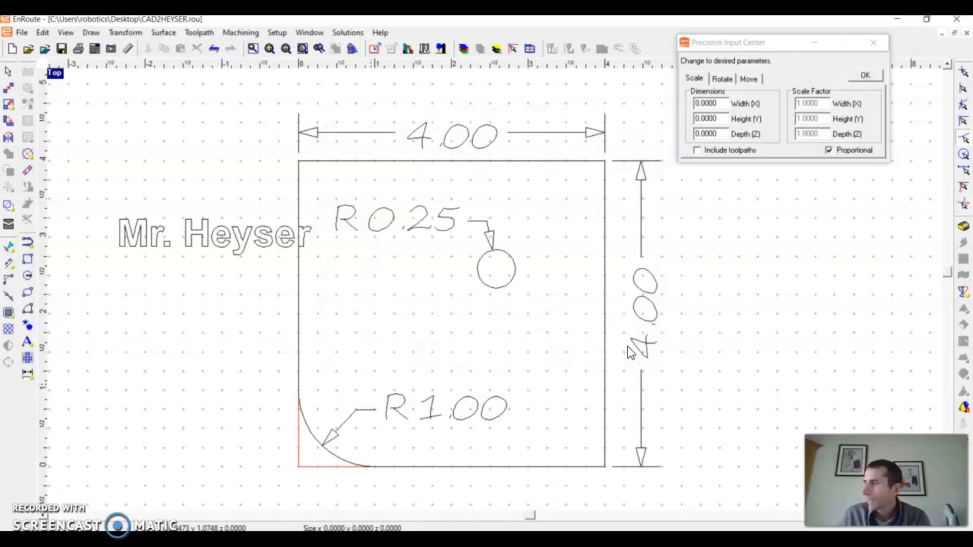
click(644, 341)
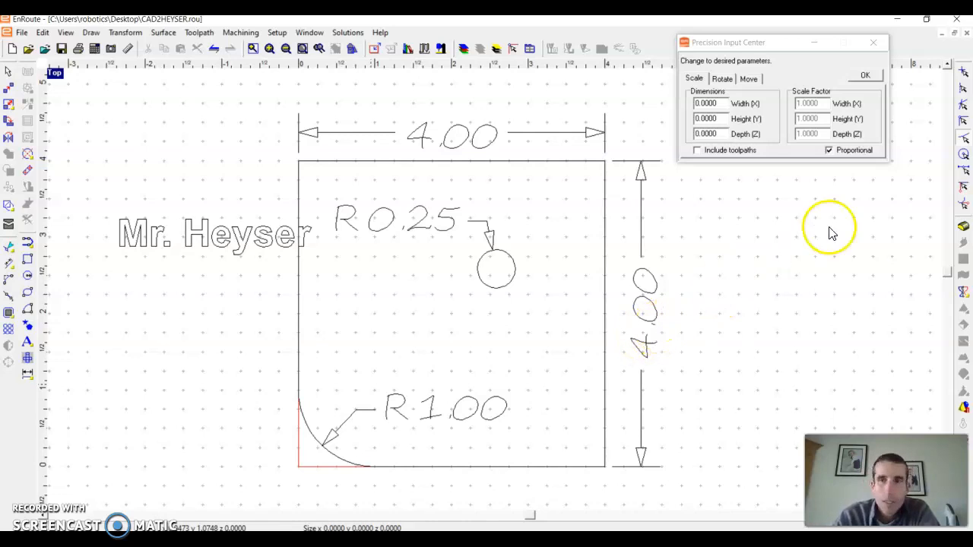
click(877, 46)
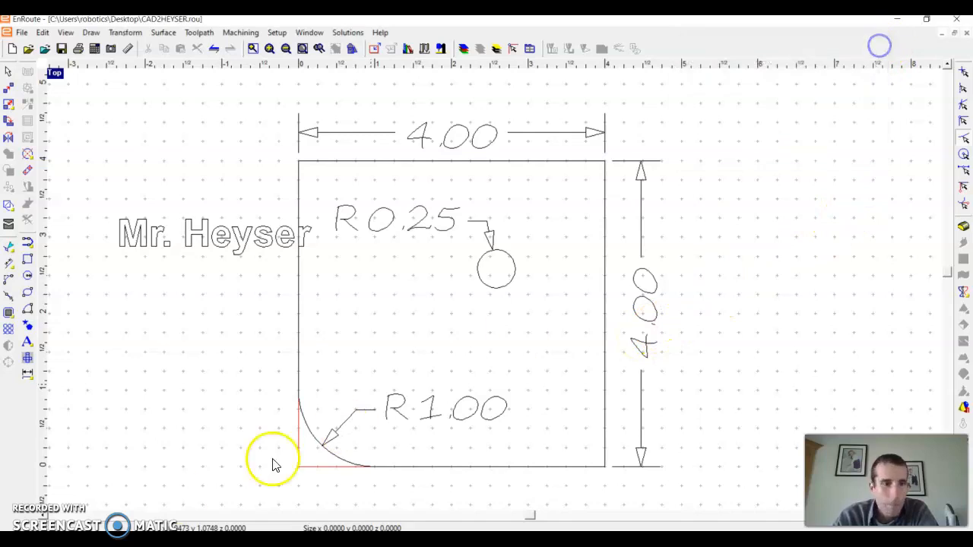